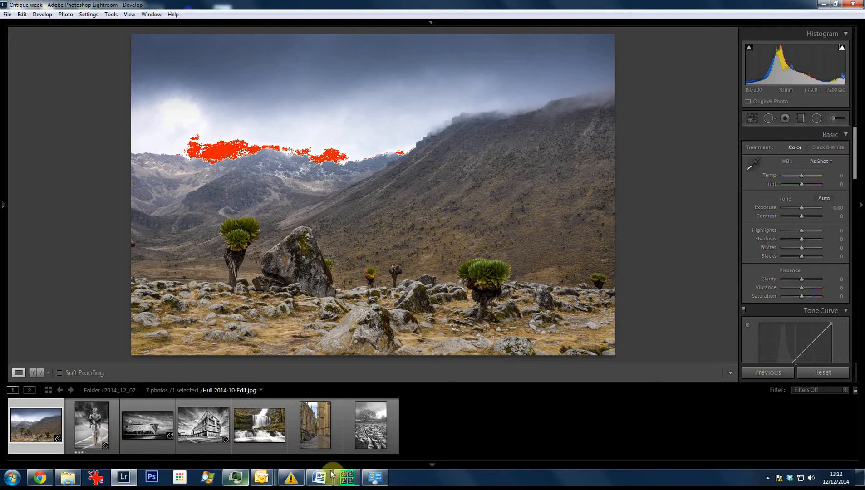
Hide the filmstrip and turn off the highlight clipping overlay on the mountain landscape photo
left_click(431, 466)
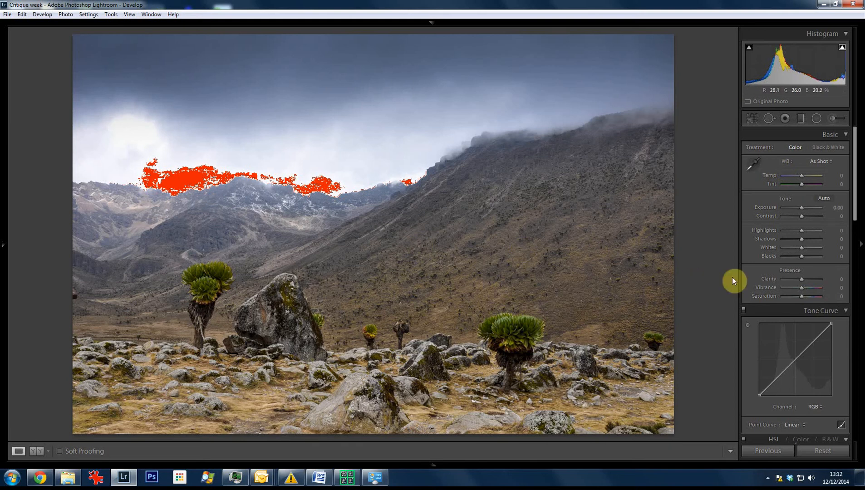
left_click(842, 47)
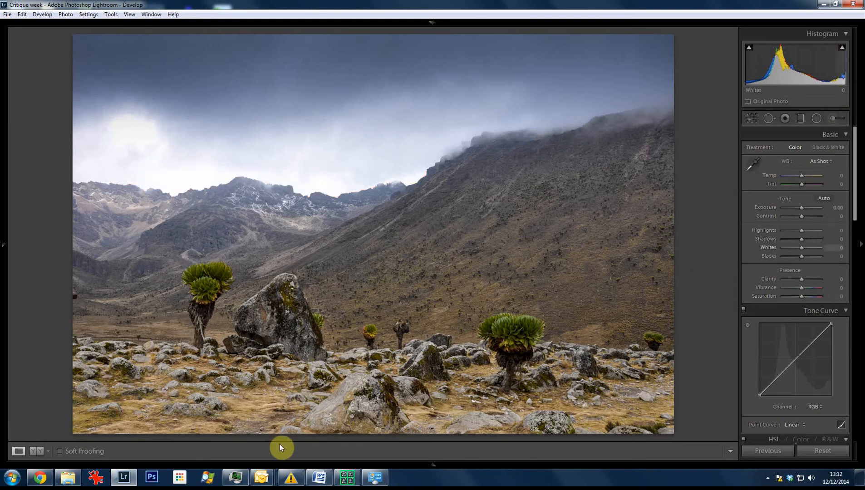
Examine the large green plant among the foreground rocks close up, and return to the full view of the landscape
left_click(514, 327)
left_click_drag(516, 330, 492, 191)
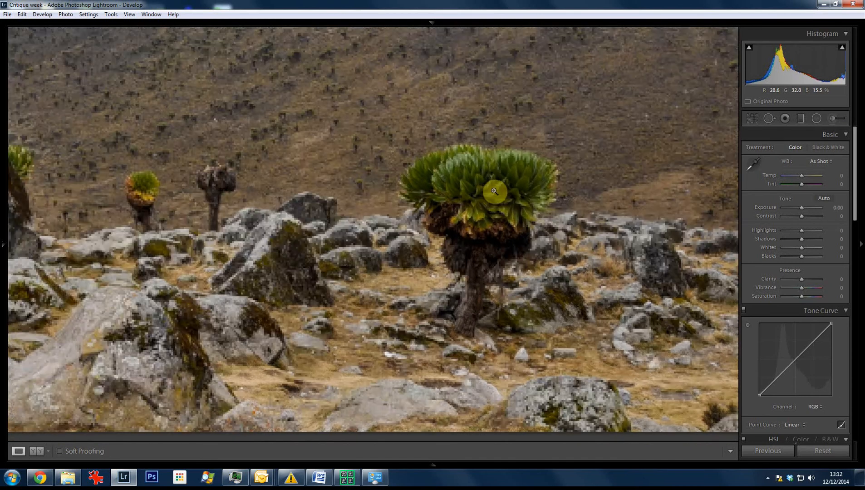
left_click(493, 191)
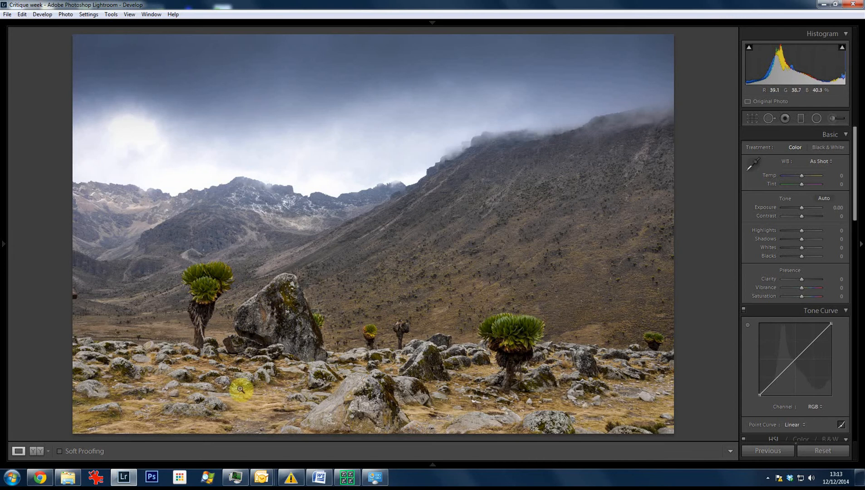
left_click(755, 116)
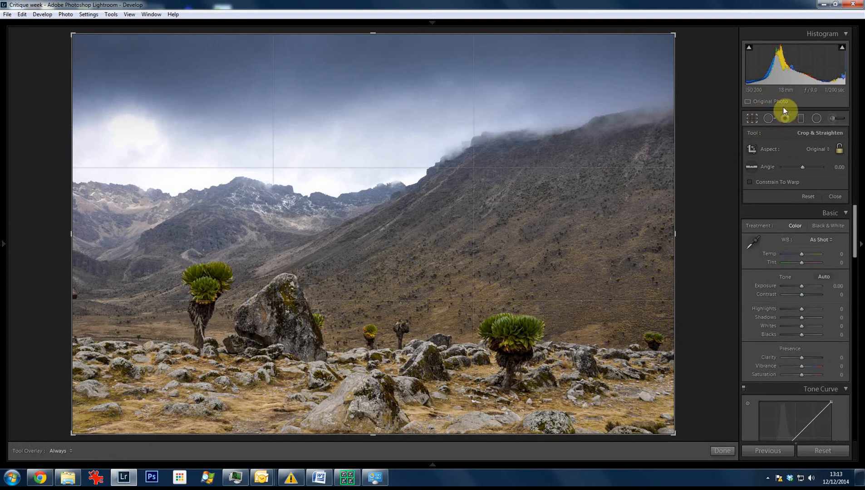
left_click(727, 454)
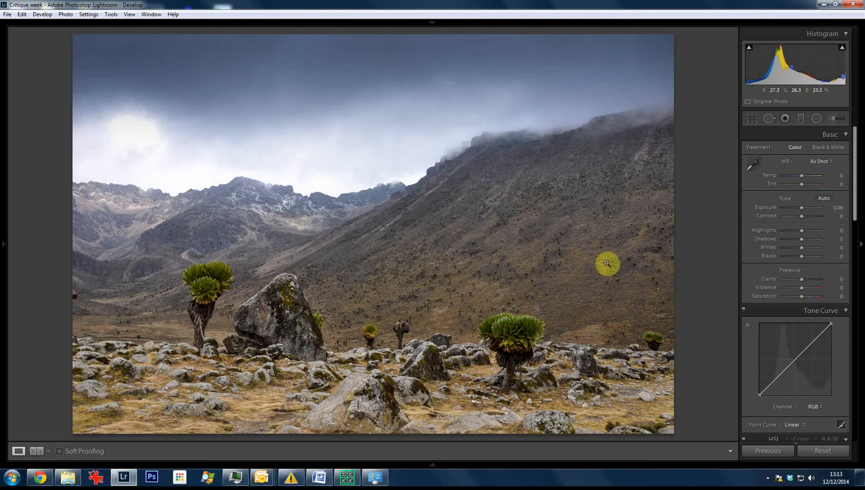
Increase the landscape's Clarity to +31 and Contrast to +10
left_click(810, 278)
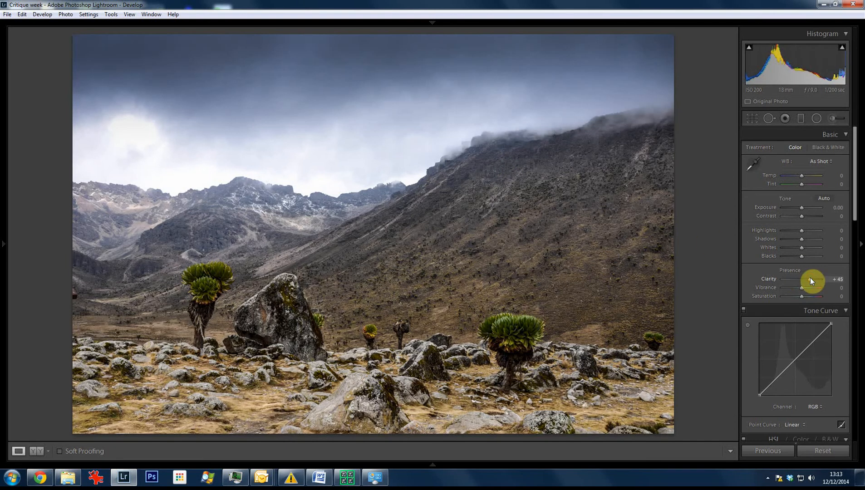
left_click_drag(810, 278, 805, 279)
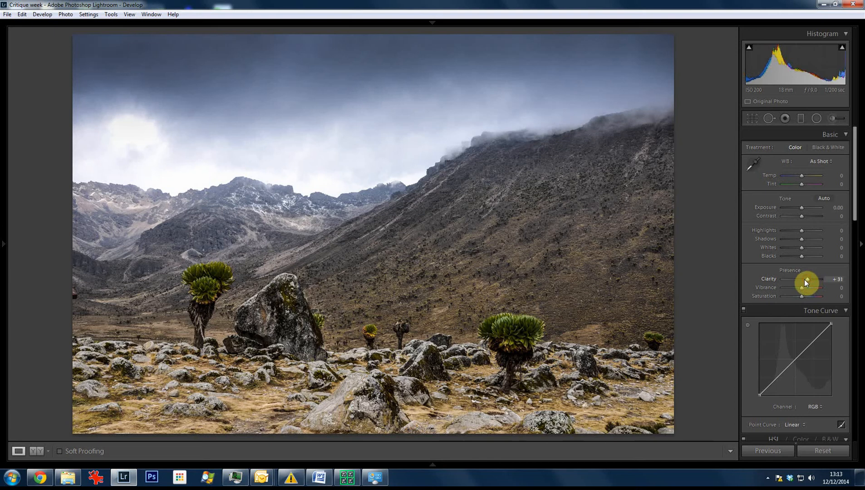
left_click_drag(793, 214, 802, 218)
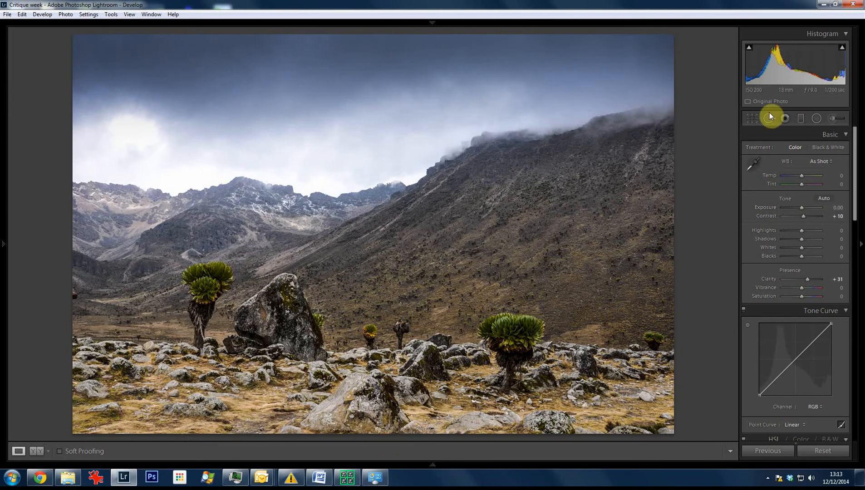
Try a portrait crop of the landscape around the tall plant and the large boulder, cutting away the other large plant
left_click(752, 119)
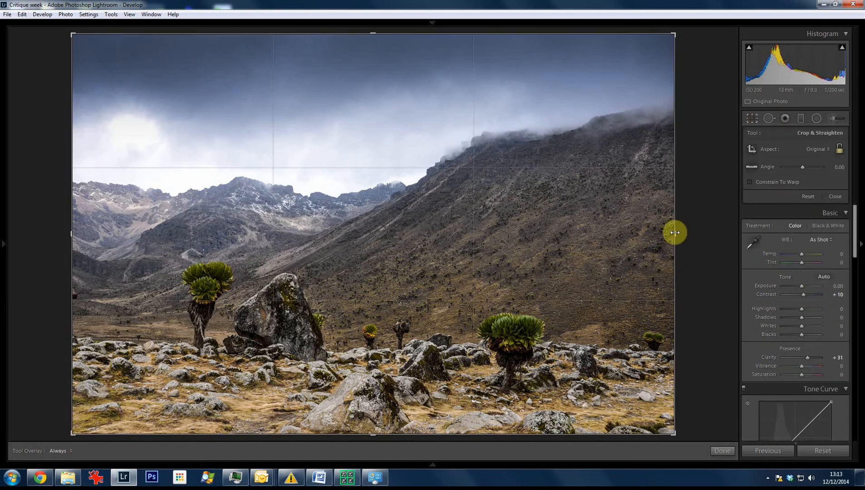
mouse_move(555, 287)
left_mouse_down()
mouse_move(570, 284)
mouse_move(564, 290)
left_mouse_up()
left_click_drag(182, 236, 217, 227)
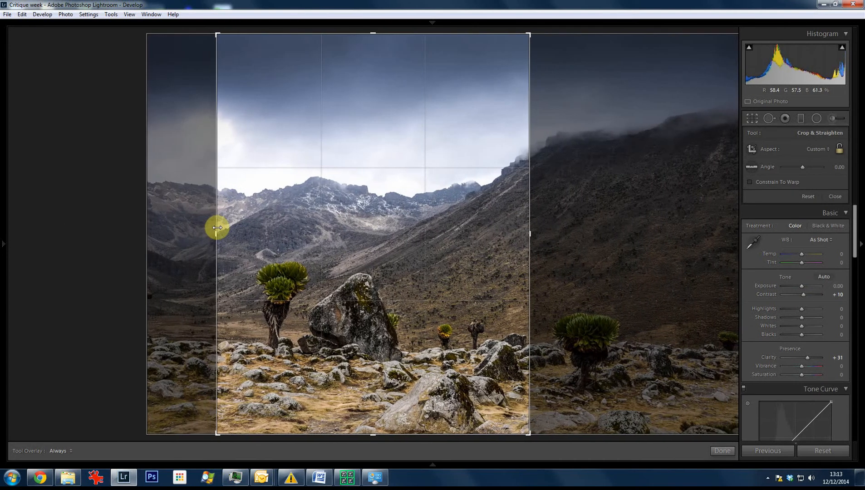
key("Return")
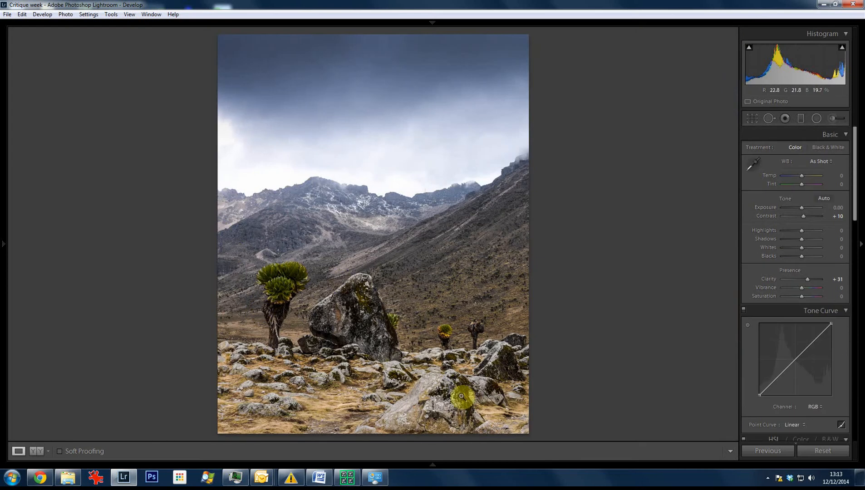
Narrow the portrait crop slightly to remove the bright patch of sky beside the mountains
left_click(752, 117)
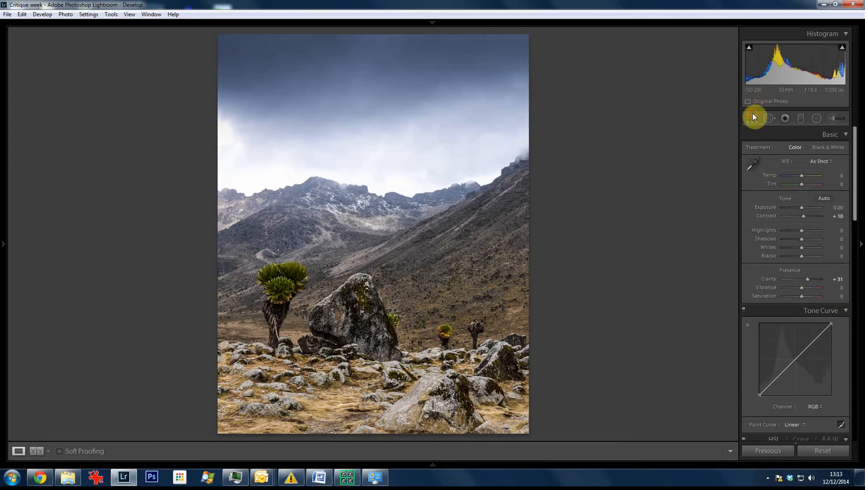
left_click_drag(212, 232, 226, 233)
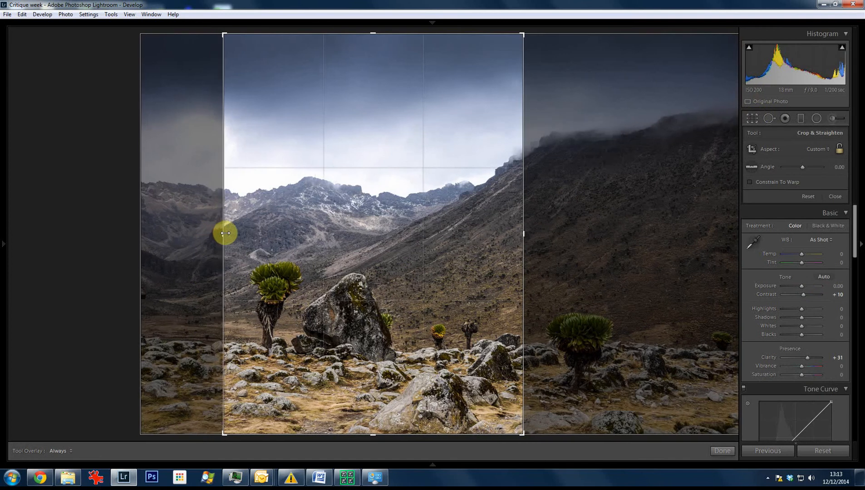
key("Return")
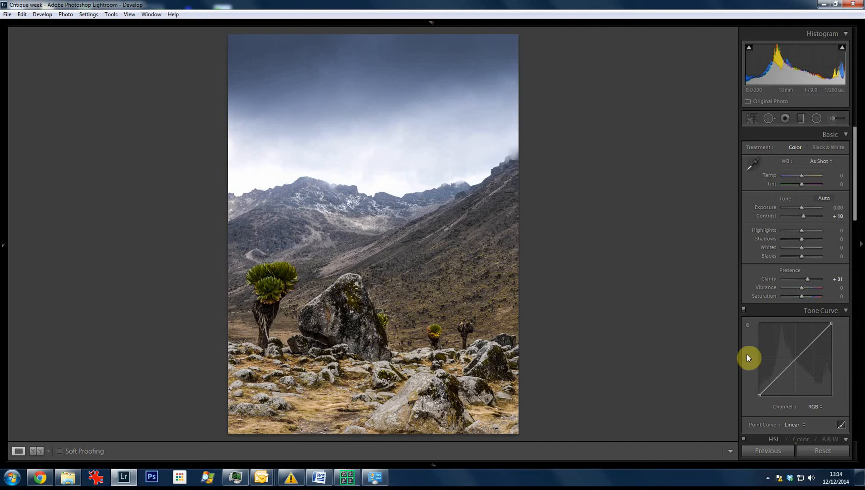
Reset the crop to the photo's full original frame
left_click(752, 119)
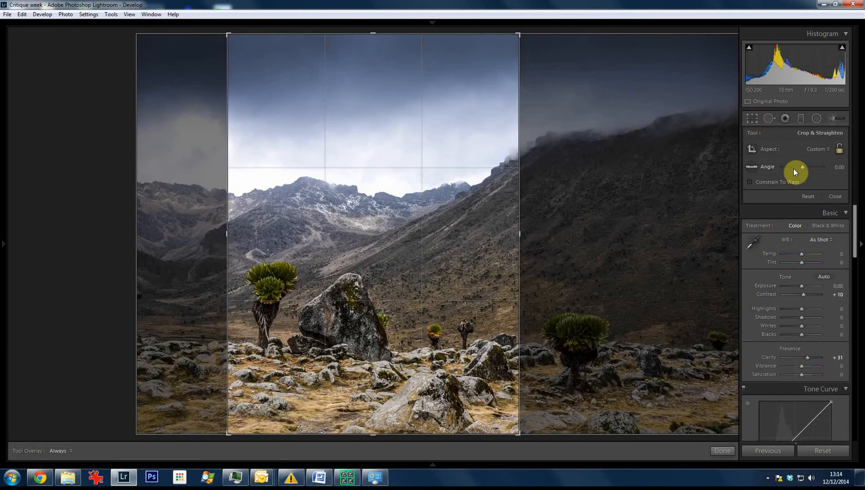
left_click(811, 196)
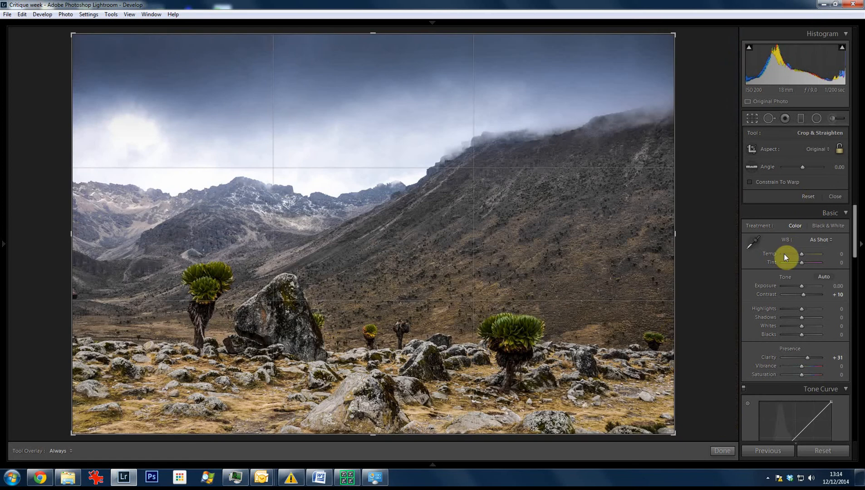
left_click(723, 452)
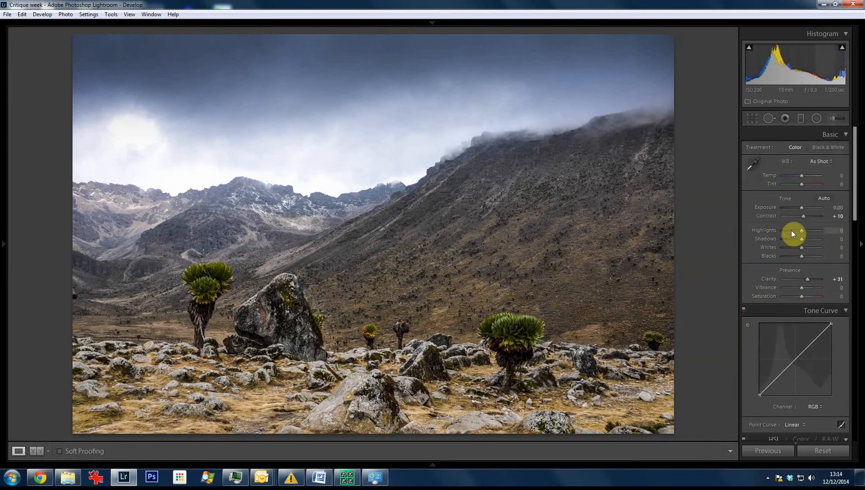
Give the landscape a dark, dramatic tone with Exposure −3.21, Highlights +43 and Whites +79
left_click_drag(802, 208, 788, 208)
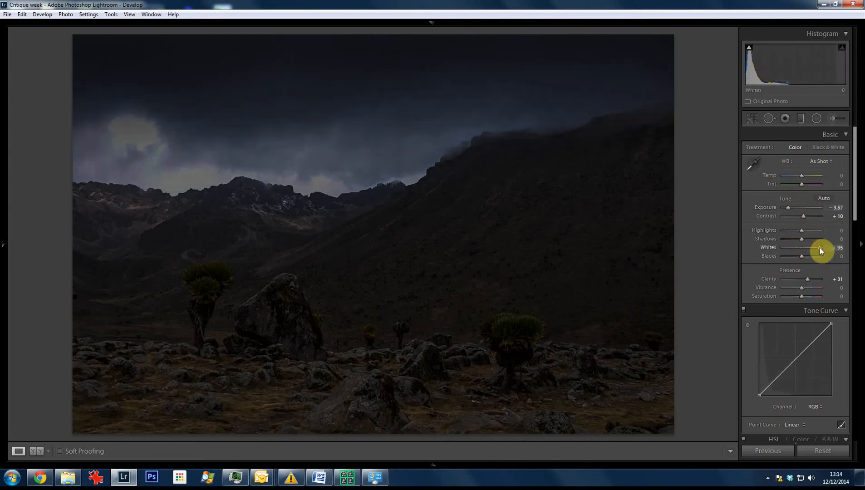
left_click(820, 248)
mouse_move(819, 248)
left_mouse_down()
mouse_move(812, 257)
mouse_move(814, 250)
left_mouse_up()
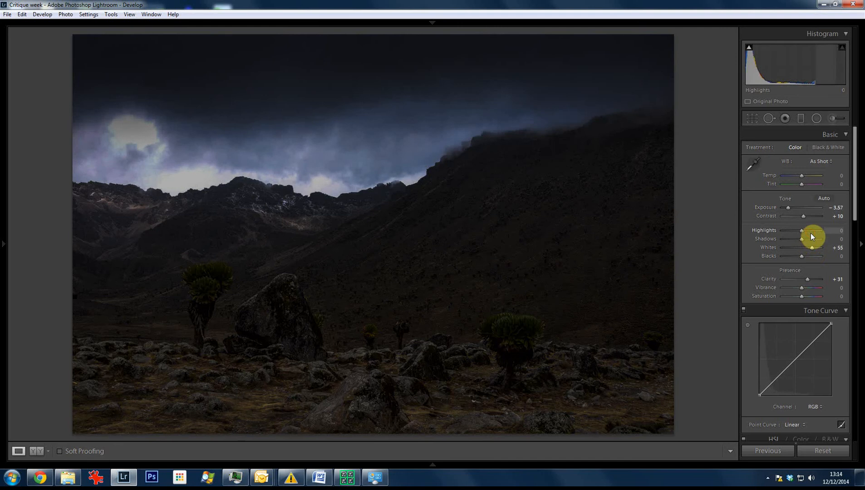
left_click(812, 235)
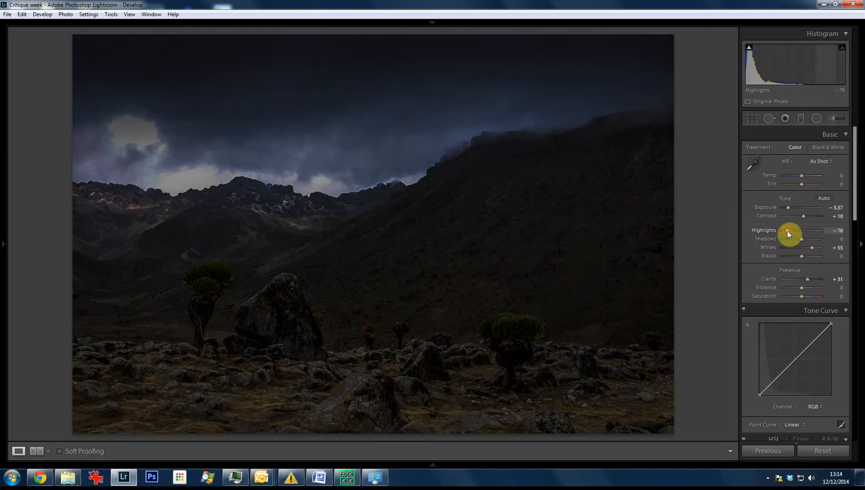
left_click_drag(795, 228, 808, 227)
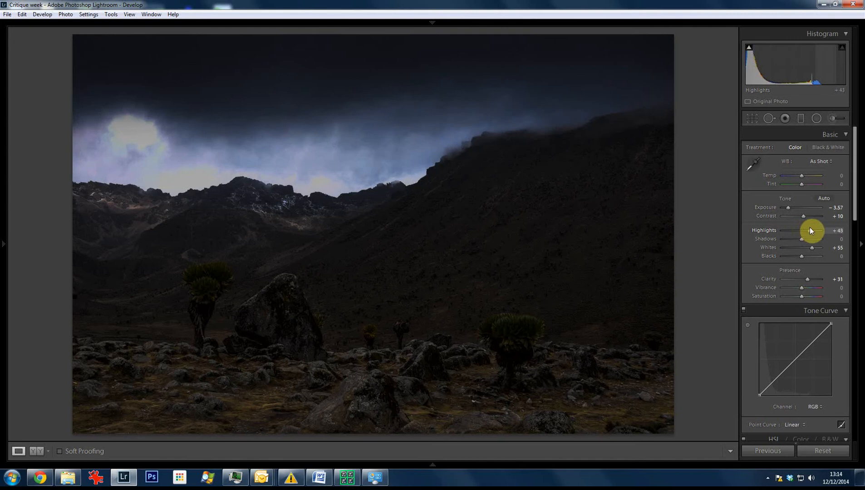
left_click_drag(813, 246, 815, 246)
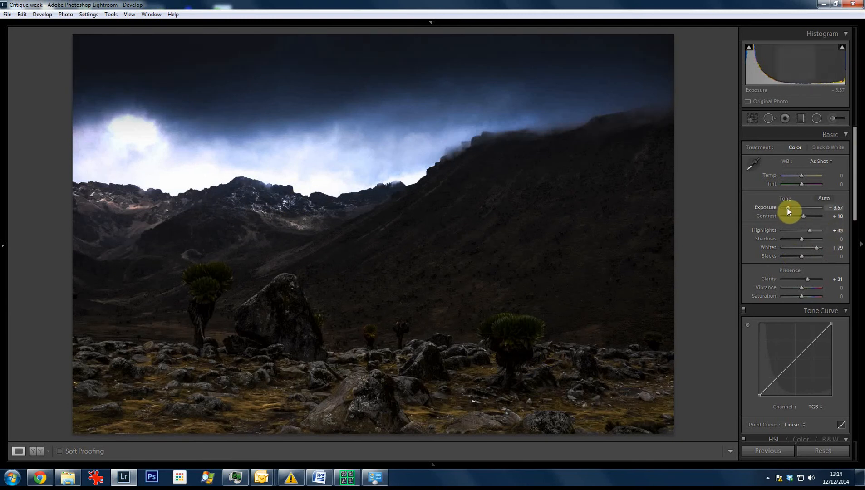
left_click_drag(788, 208, 790, 208)
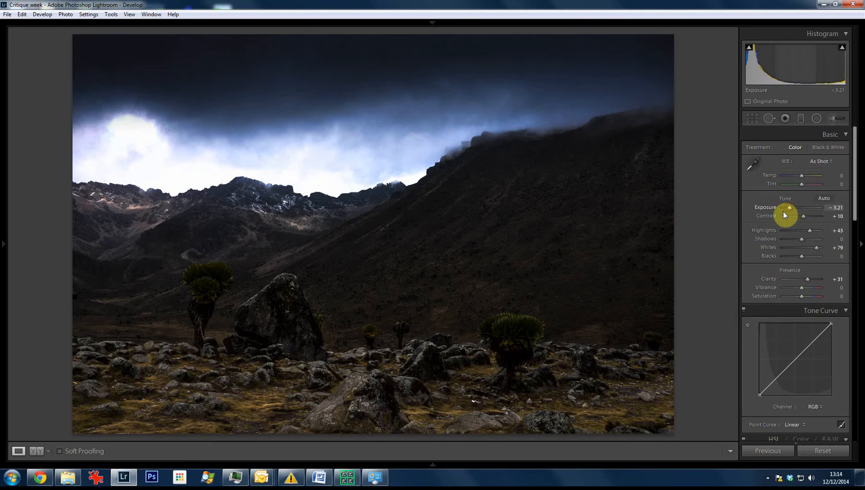
Lift the landscape's Shadows to about +74 and strongly reduce its Saturation for a nearly monochrome look
left_click(816, 240)
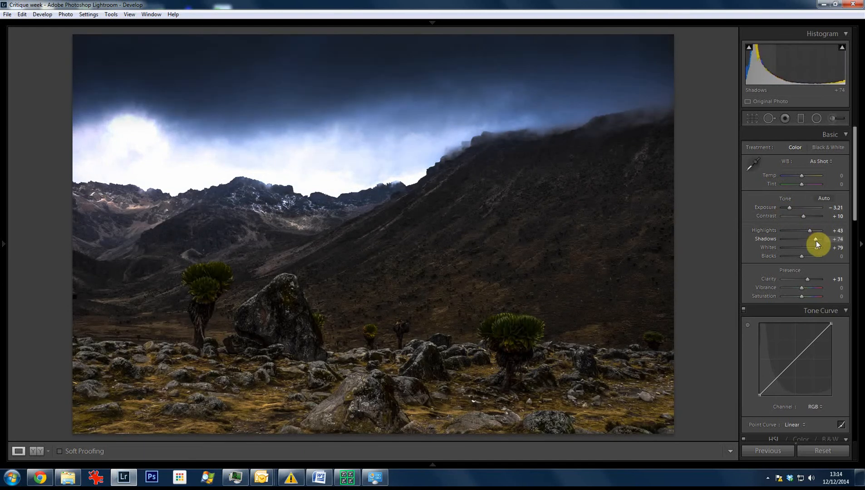
left_click_drag(816, 241, 818, 243)
left_click(786, 296)
Add a dark post-crop vignette to the landscape with Amount −55, Midpoint 32 and Feather 96
scroll(822, 231, "down", 10)
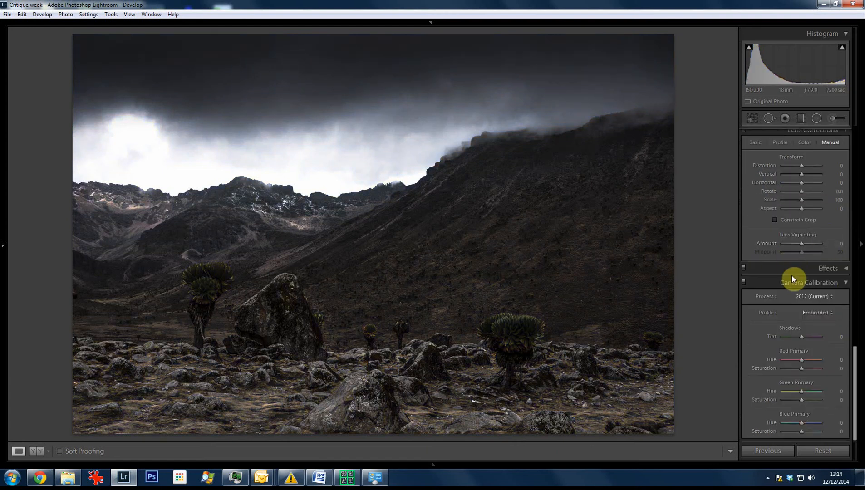
left_click(830, 268)
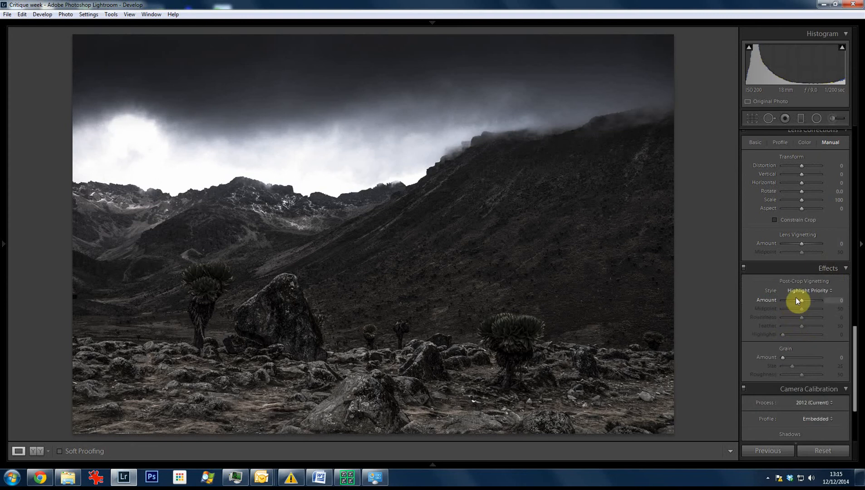
left_click(791, 300)
left_click(795, 309)
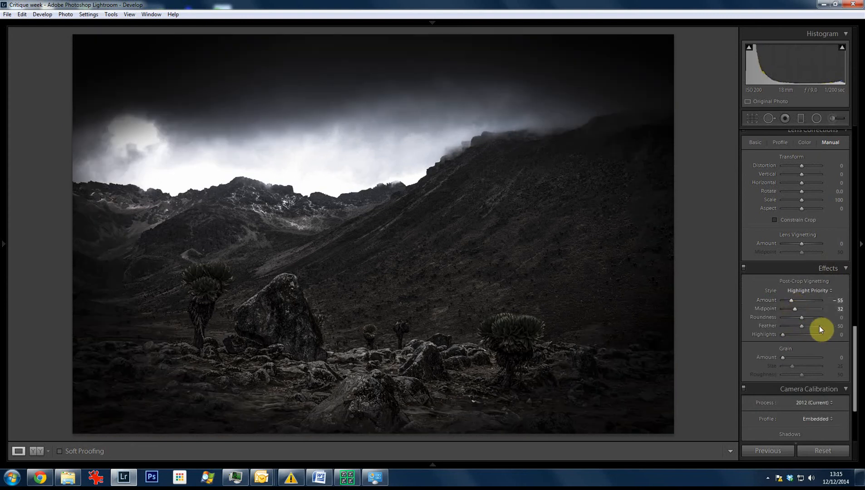
left_click(820, 326)
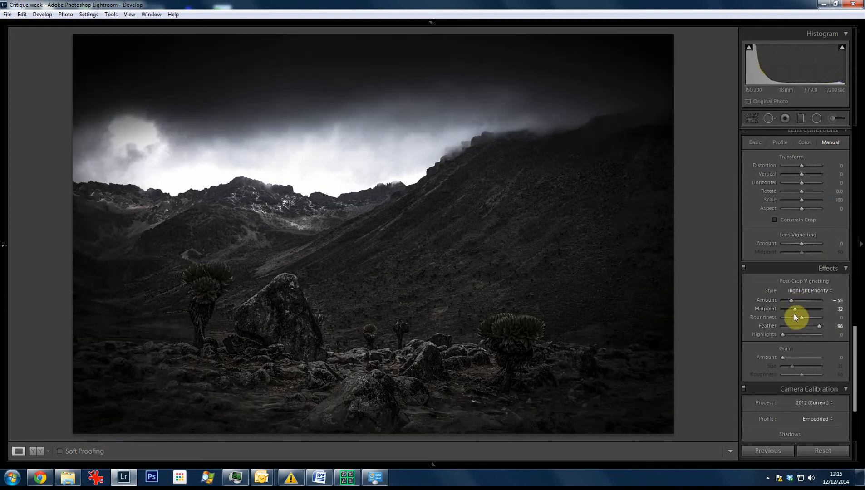
Open the black-and-white cyclist photo, 2014-8191.jpg, from the filmstrip and hide the filmstrip again
left_click(433, 465)
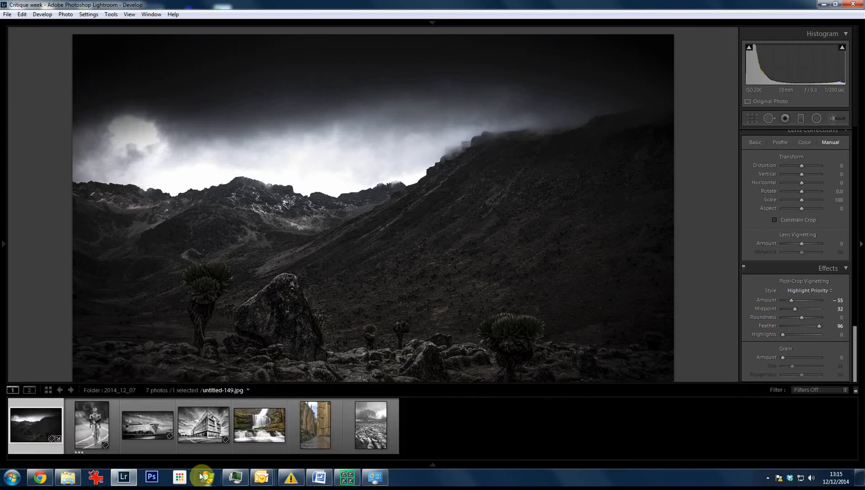
left_click(112, 425)
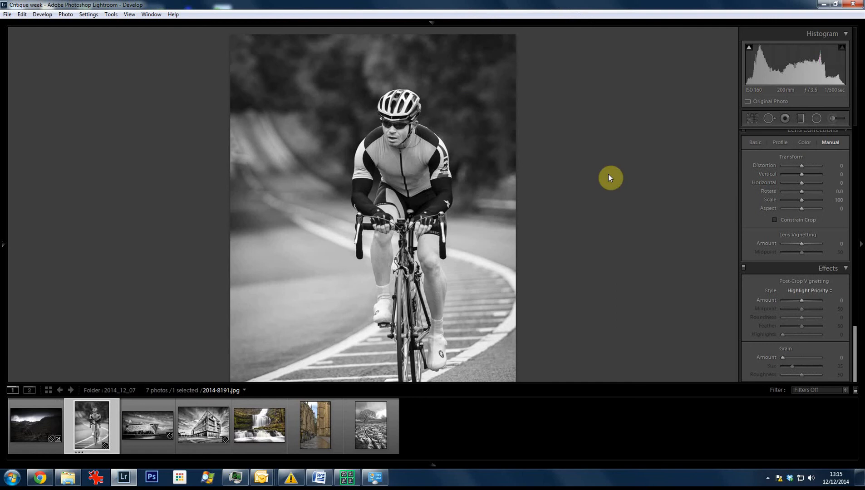
key("F6")
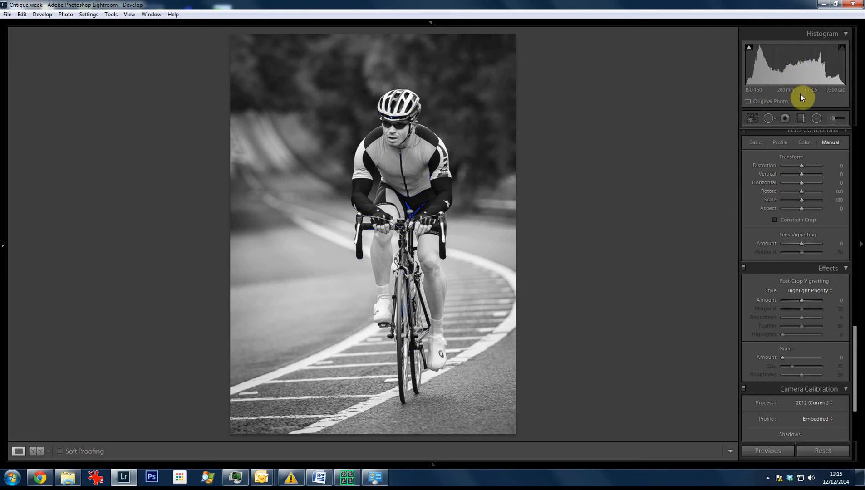
Examine the cyclist and the blurred road behind him close up, and return to the full view with the basic adjustments showing
left_click(265, 213)
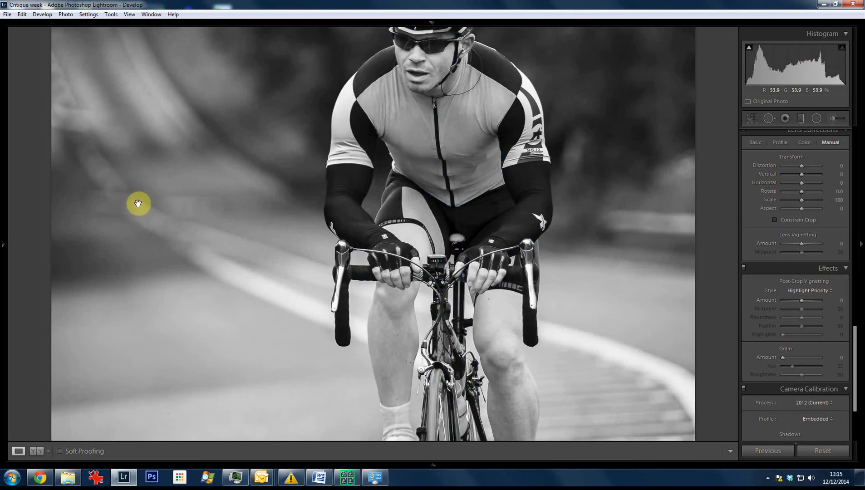
left_click(186, 220)
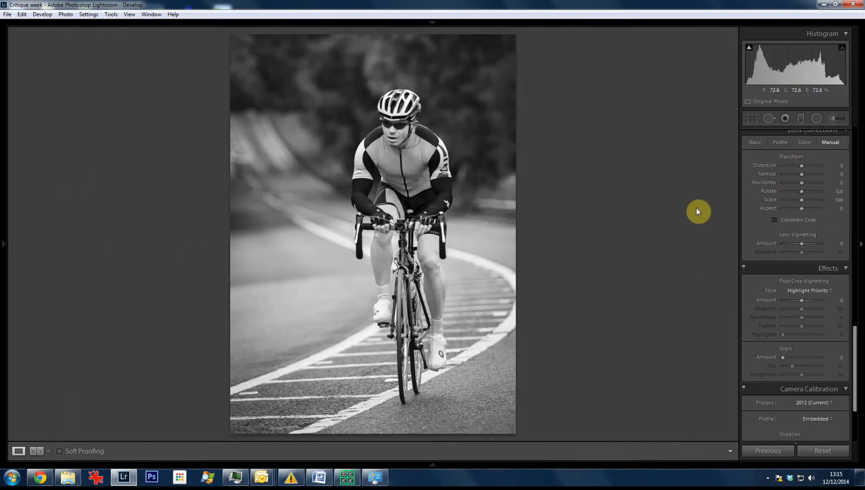
scroll(803, 190, "up", 10)
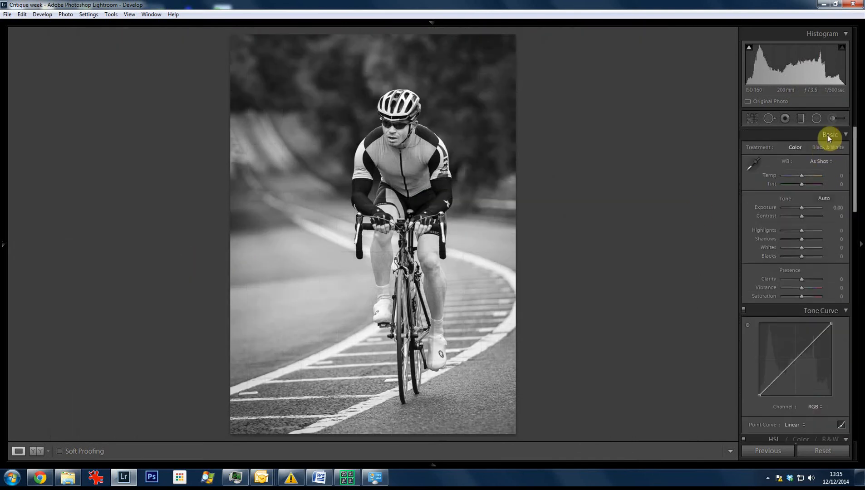
Soften the blurred road and background left of the cyclist with an adjustment brush, setting its Clarity to −88
left_click(833, 119)
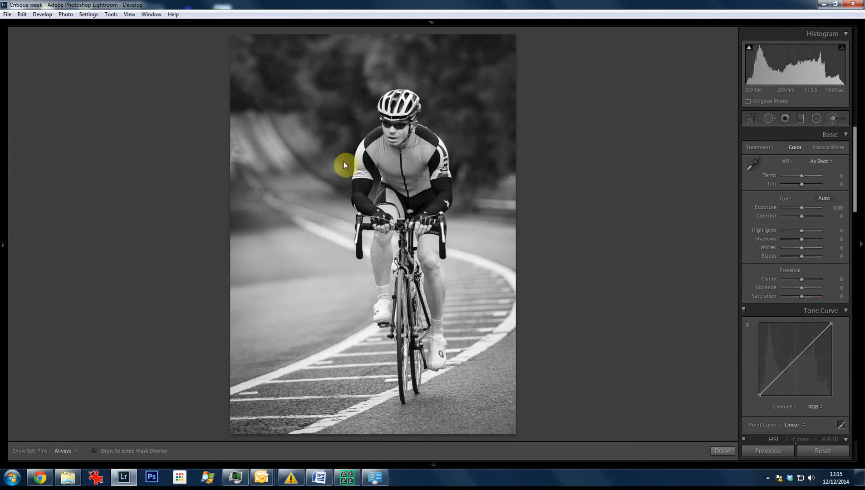
left_click(836, 118)
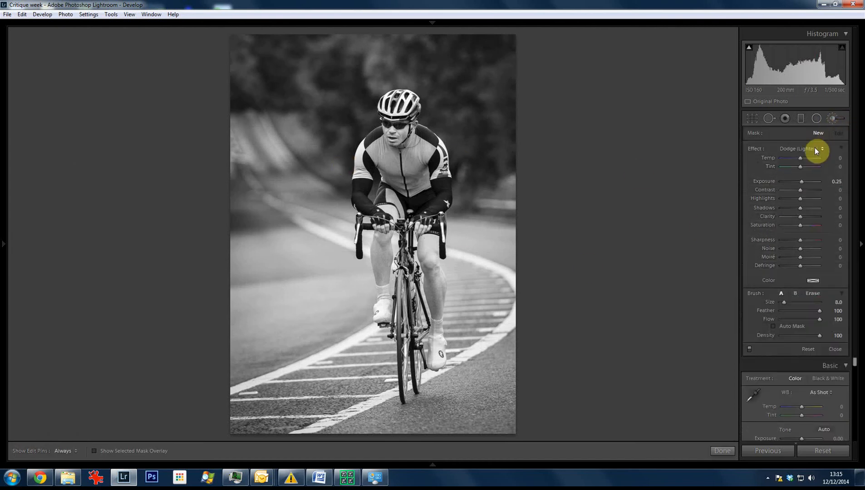
left_click(817, 149)
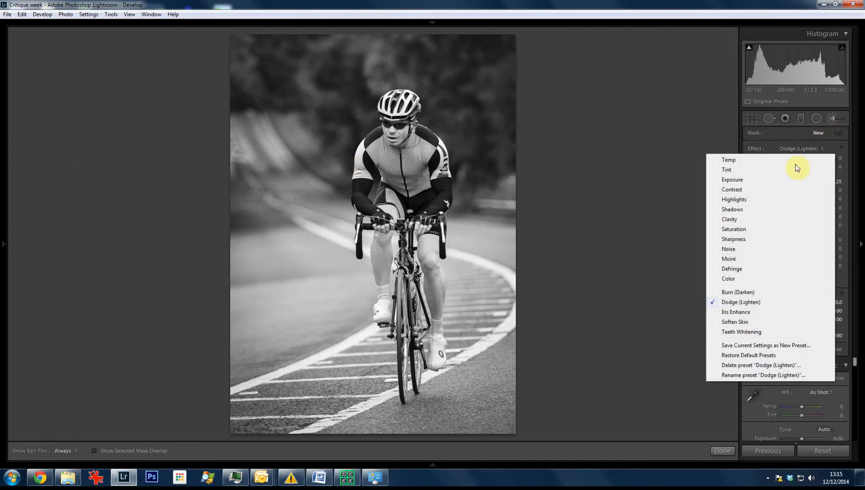
left_click(766, 224)
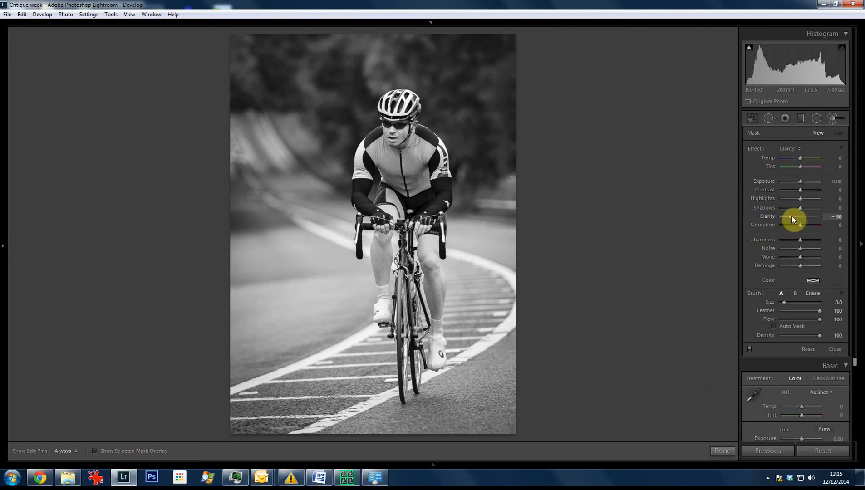
key("h")
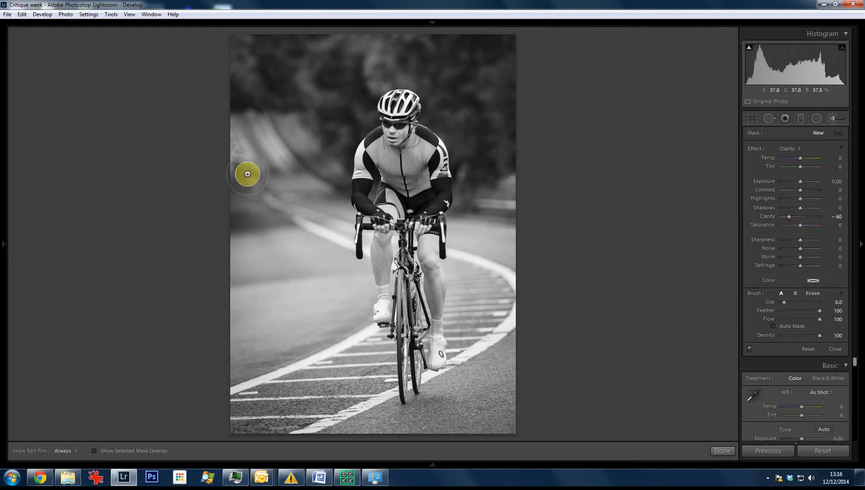
mouse_move(257, 197)
left_mouse_down()
mouse_move(228, 135)
mouse_move(281, 205)
mouse_move(288, 178)
mouse_move(312, 198)
mouse_move(264, 130)
mouse_move(276, 151)
mouse_move(260, 162)
mouse_move(264, 148)
mouse_move(286, 218)
mouse_move(338, 241)
mouse_move(321, 187)
mouse_move(270, 139)
mouse_move(252, 137)
mouse_move(237, 157)
mouse_move(298, 187)
left_mouse_up()
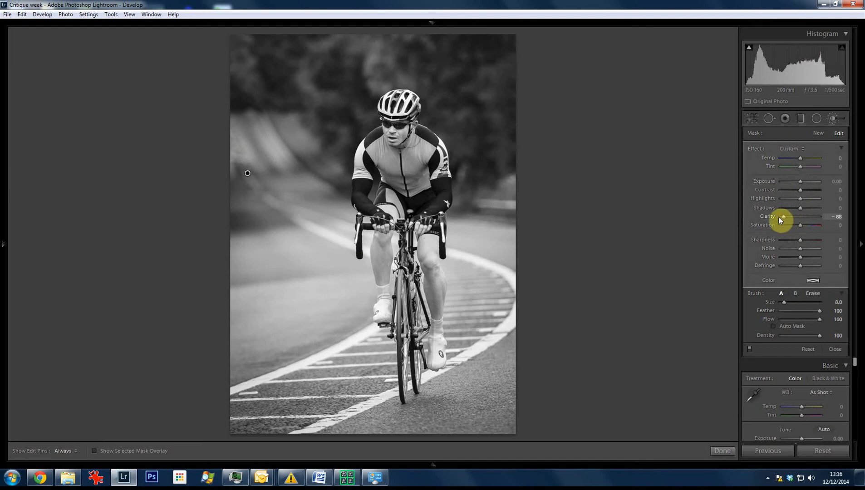
key("h")
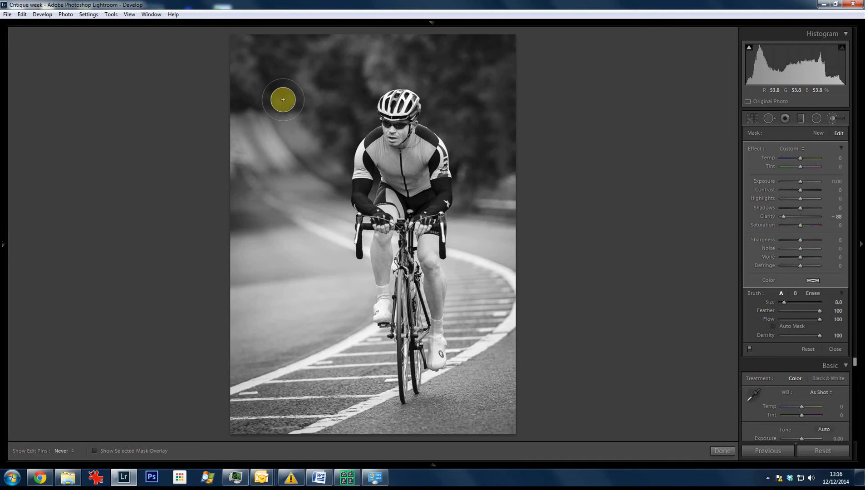
key("h")
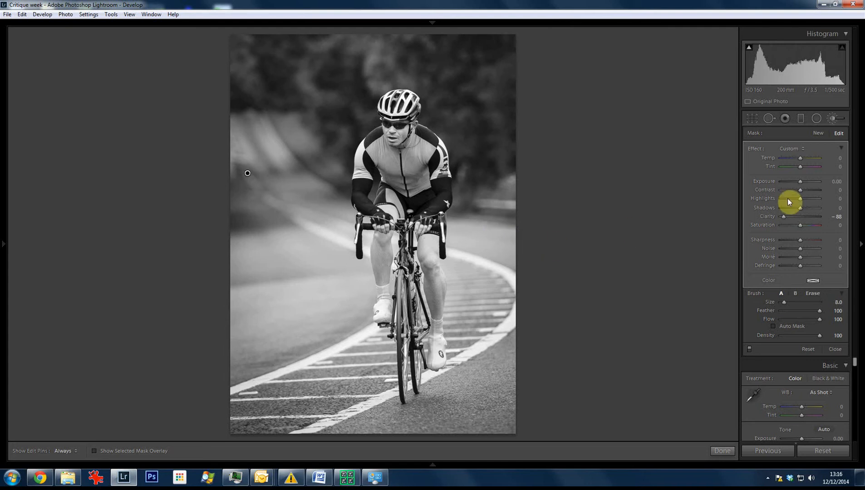
Add a tall radial filter around the cyclist that darkens the surroundings, with Clarity 0 and Exposure −2.29
left_click(816, 122)
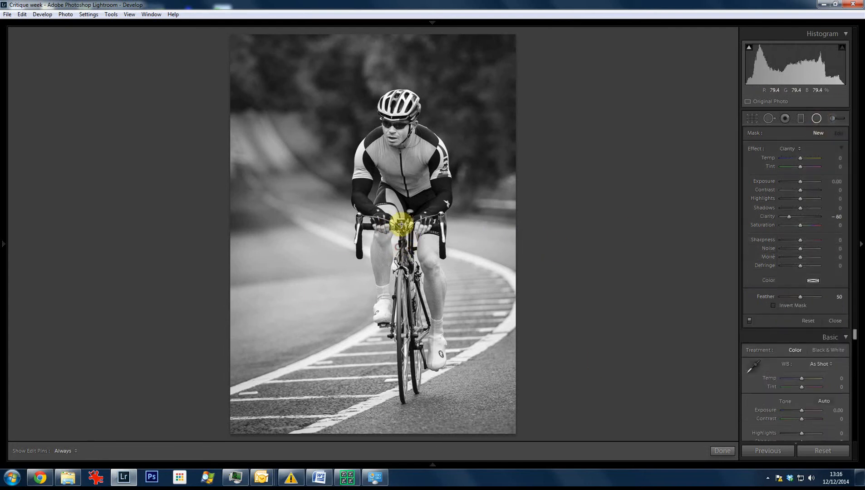
left_click_drag(399, 92, 473, 48)
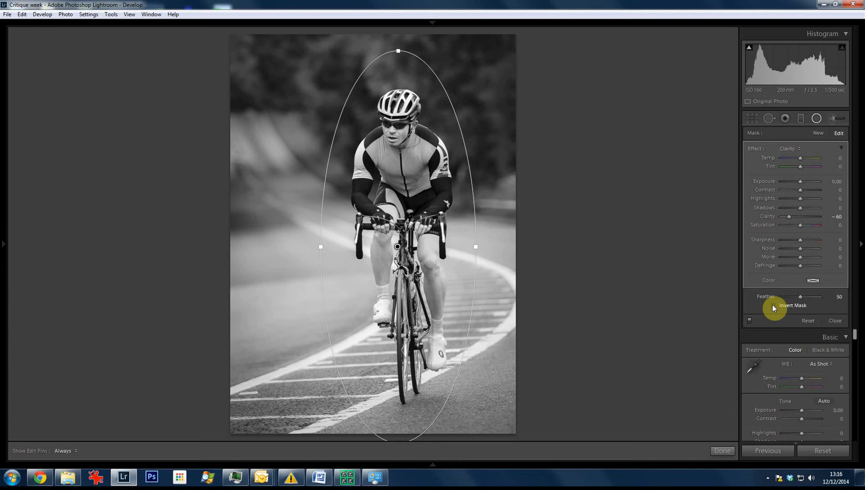
left_click(800, 217)
left_click(813, 181)
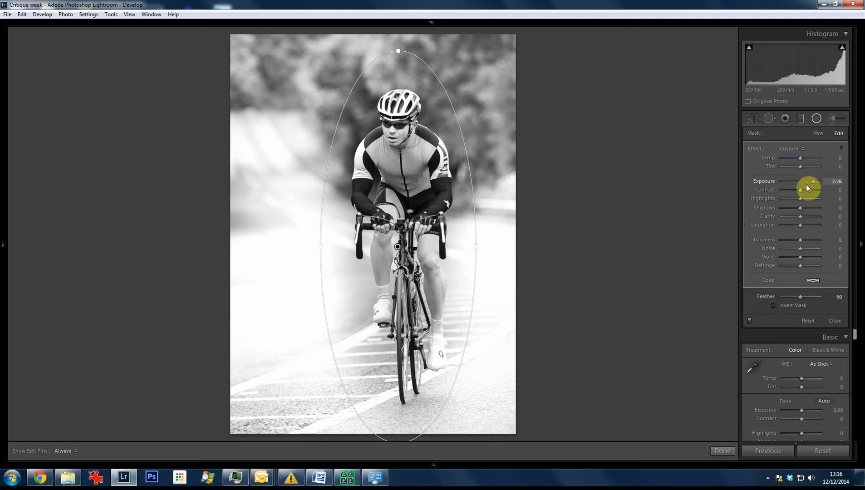
left_click_drag(802, 186, 788, 189)
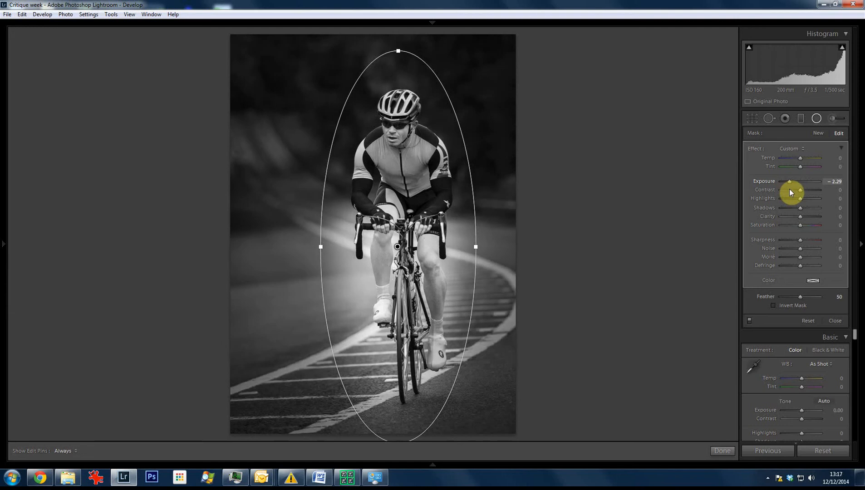
left_click_drag(789, 188, 791, 190)
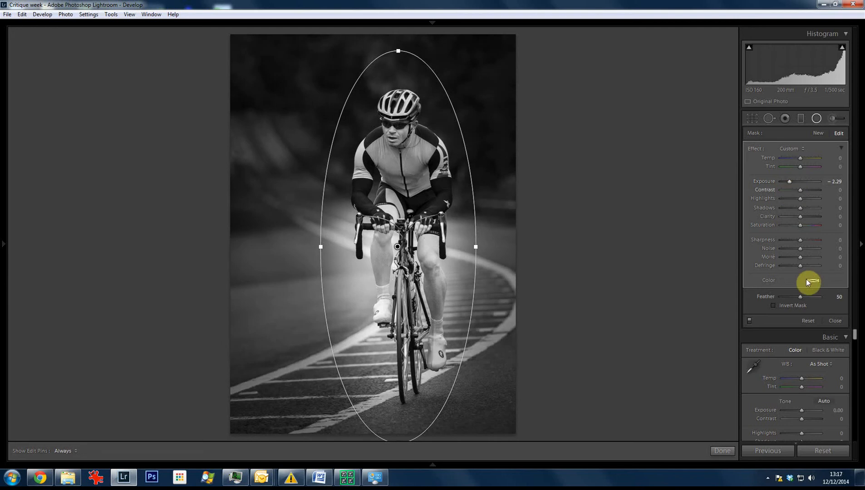
left_click(722, 451)
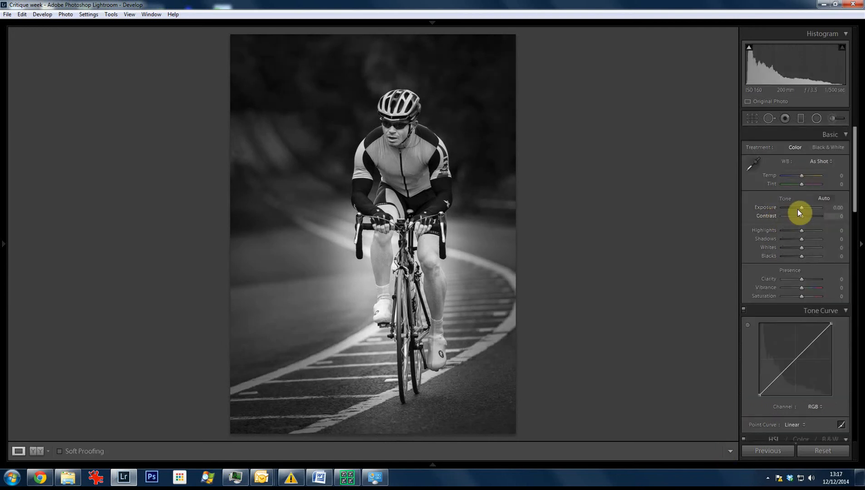
Raise the cyclist photo's overall Exposure to +1.55 and its Clarity to +38
left_click_drag(800, 208, 807, 209)
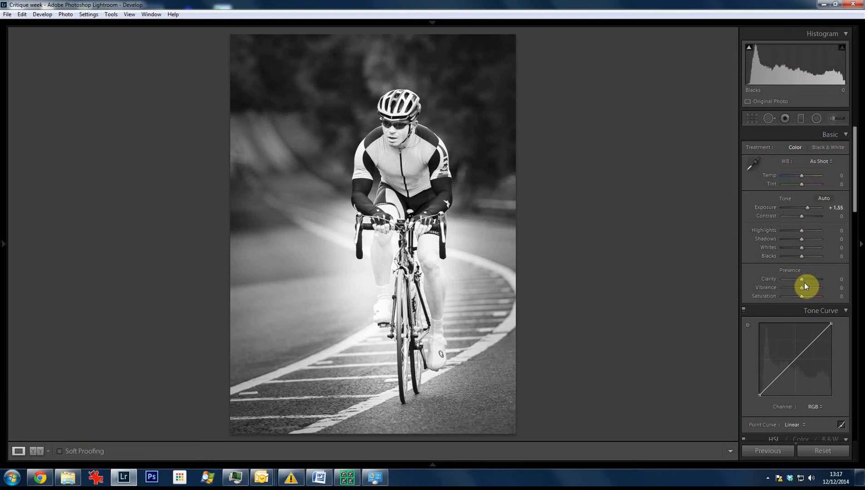
left_click_drag(804, 281, 808, 279)
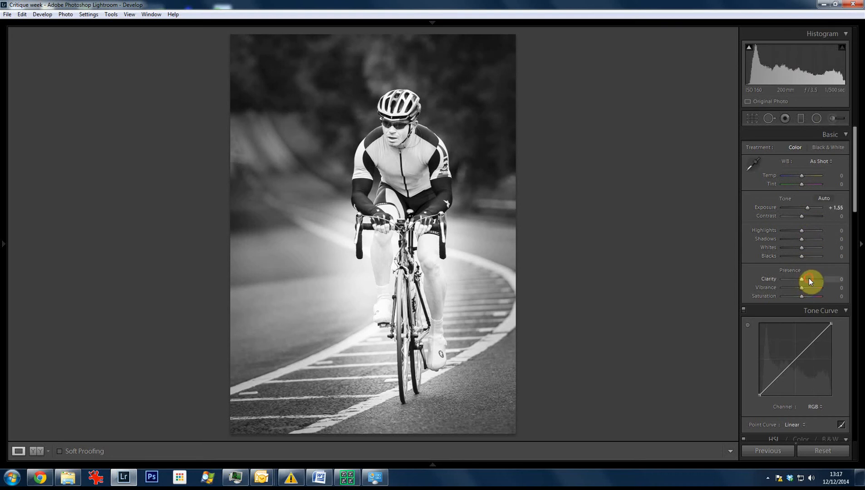
Reduce the existing radial filter's darkening to Exposure −1.62 and set the photo's overall Exposure to +0.71
left_click(836, 119)
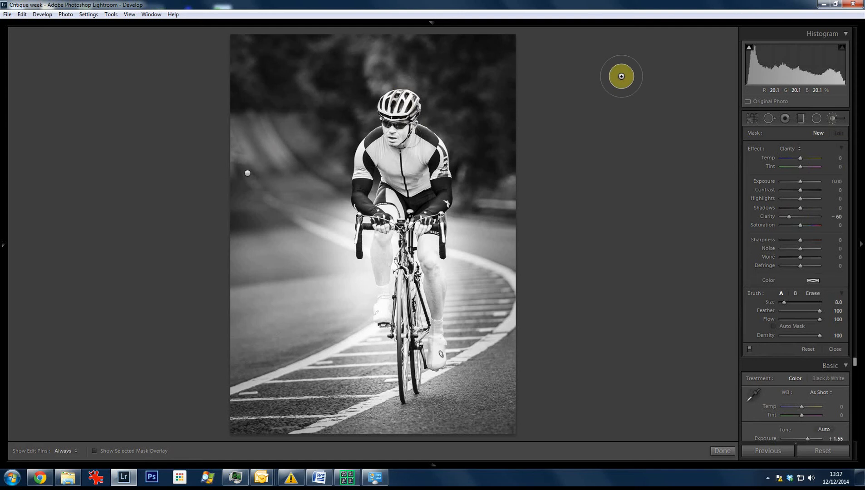
left_click(816, 120)
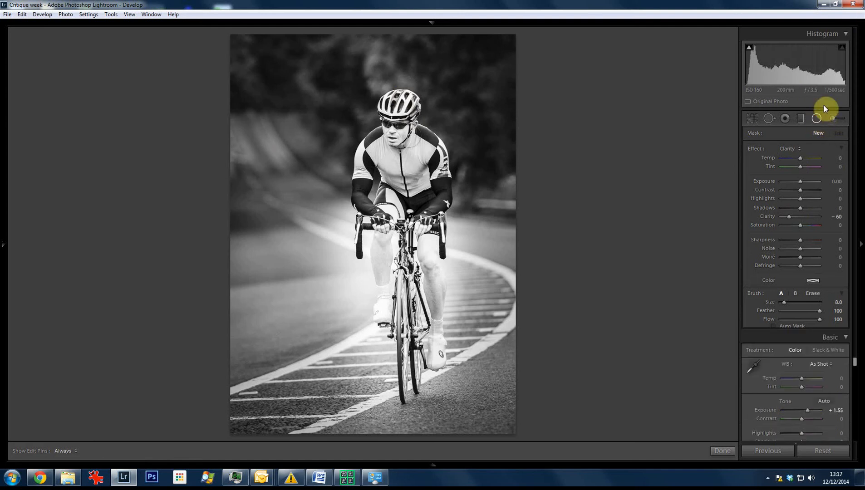
left_click(396, 247)
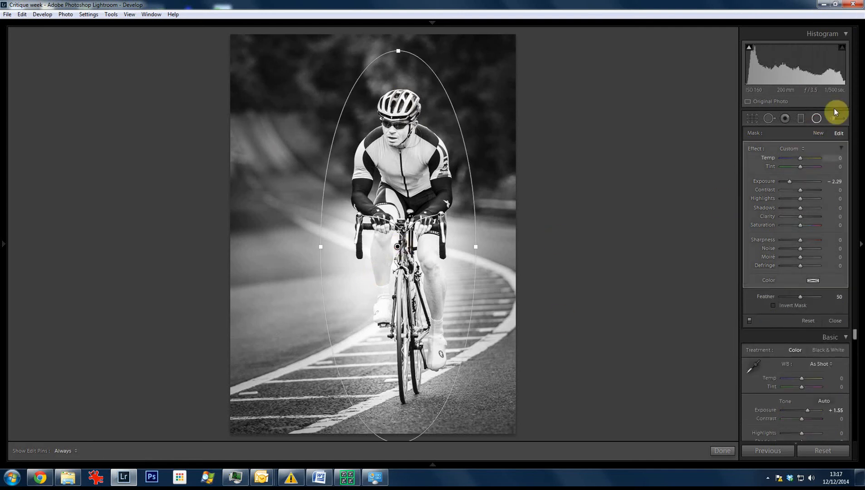
left_click_drag(790, 181, 793, 181)
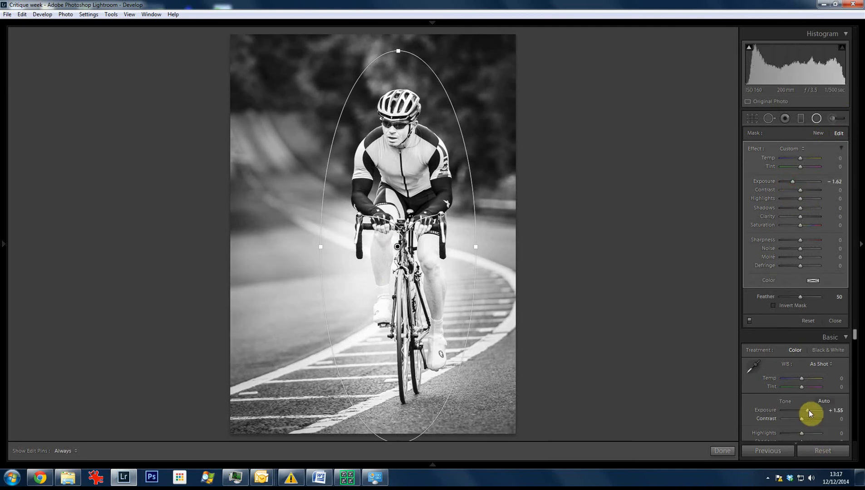
left_click_drag(807, 410, 805, 409)
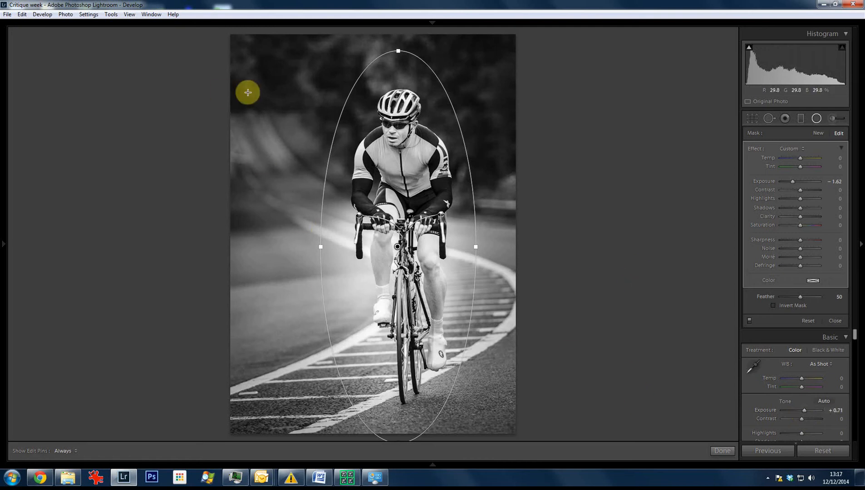
left_click(723, 451)
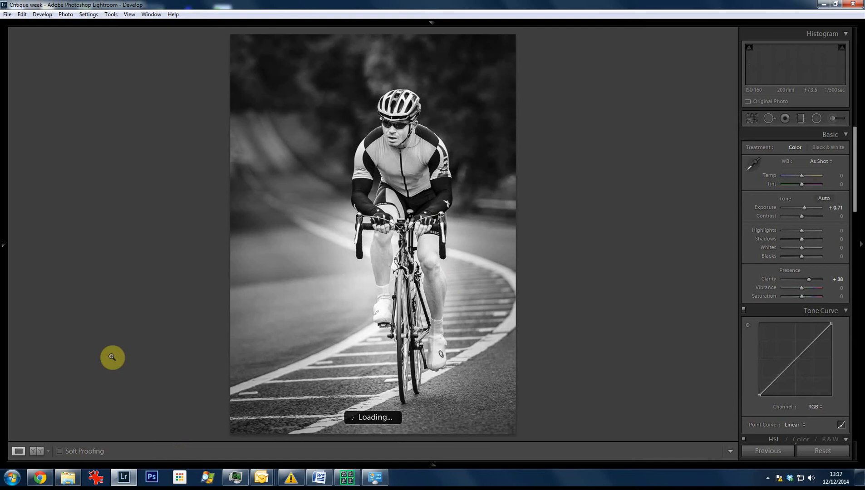
Go to the black-and-white waterfront building photo, raise Whites to +60, check highlight clipping and set Highlights to −71
key("Right")
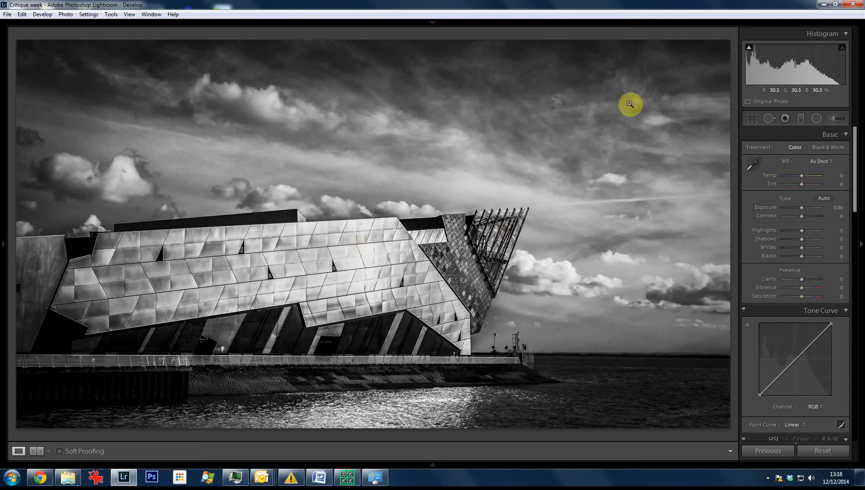
mouse_move(38, 259)
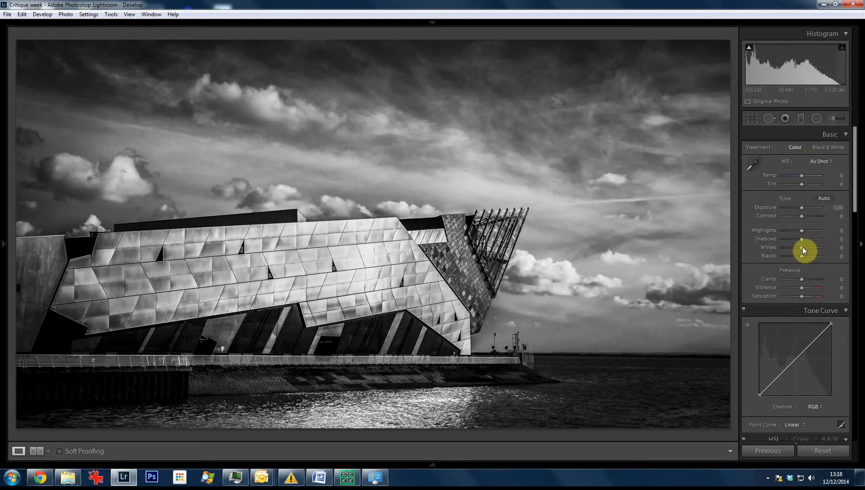
left_click_drag(802, 247, 816, 246)
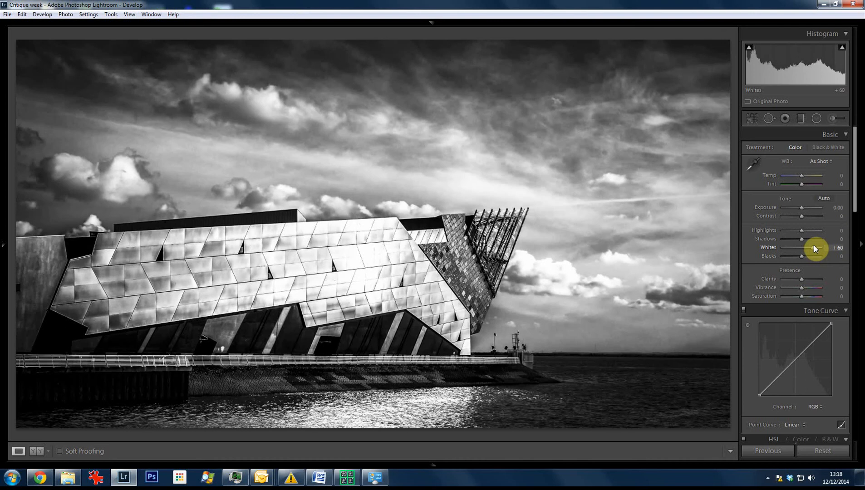
left_click(842, 48)
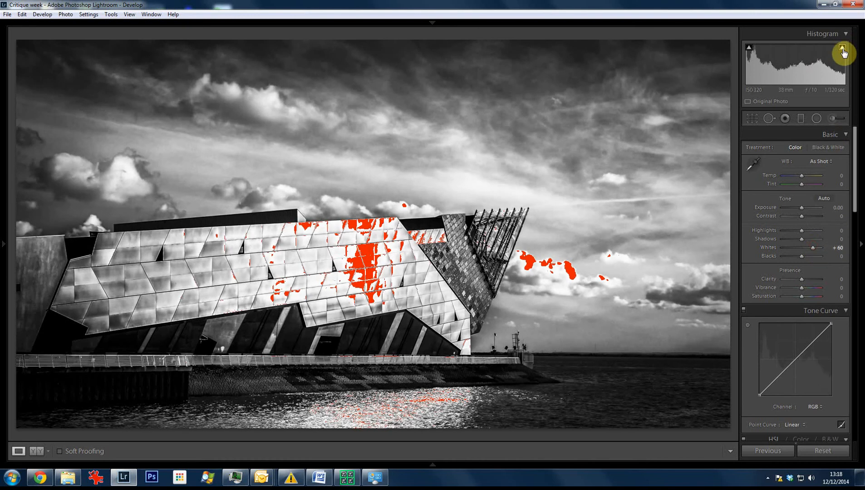
left_click(789, 228)
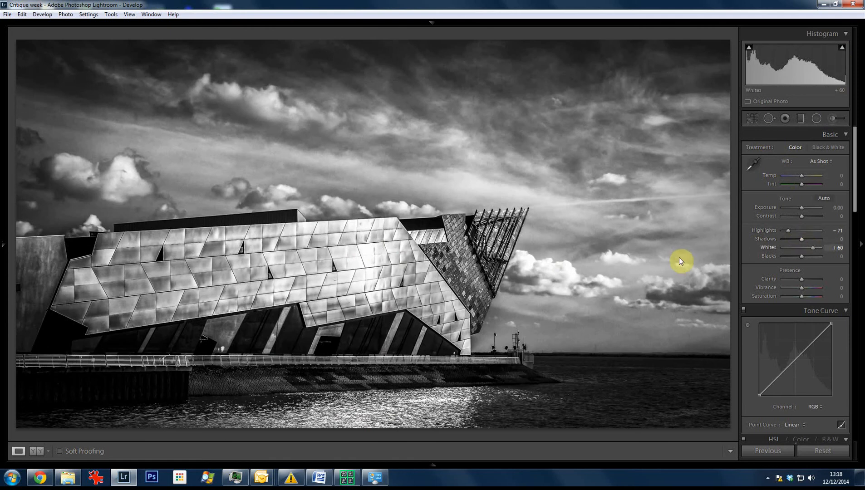
Inspect the sky close up and remove the dark dust spot above the small white cloud with a size 75 Heal spot
left_click(421, 123)
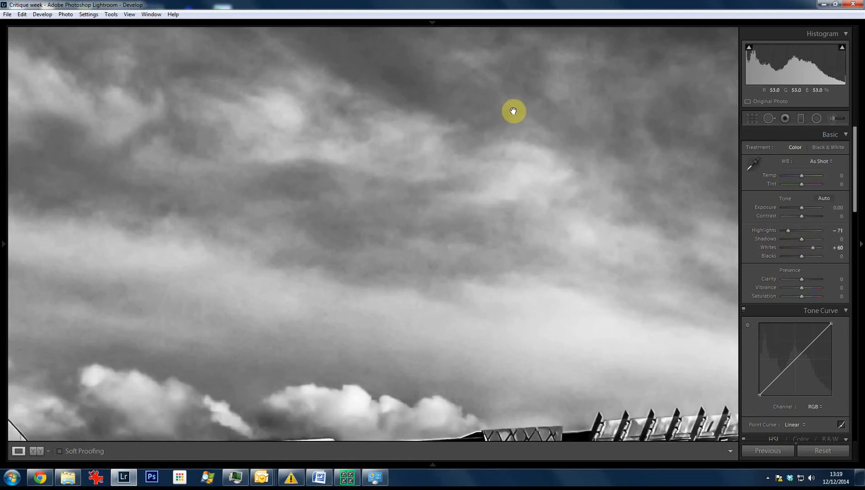
left_click_drag(513, 110, 463, 280)
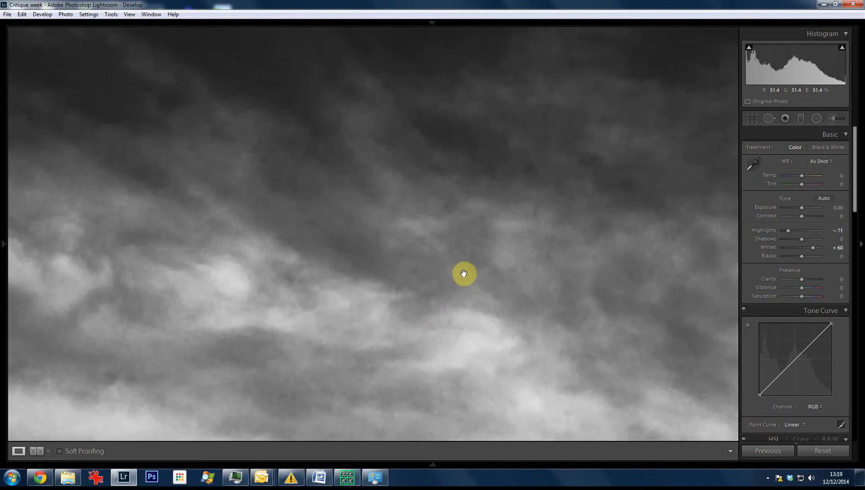
left_click_drag(574, 268, 341, 112)
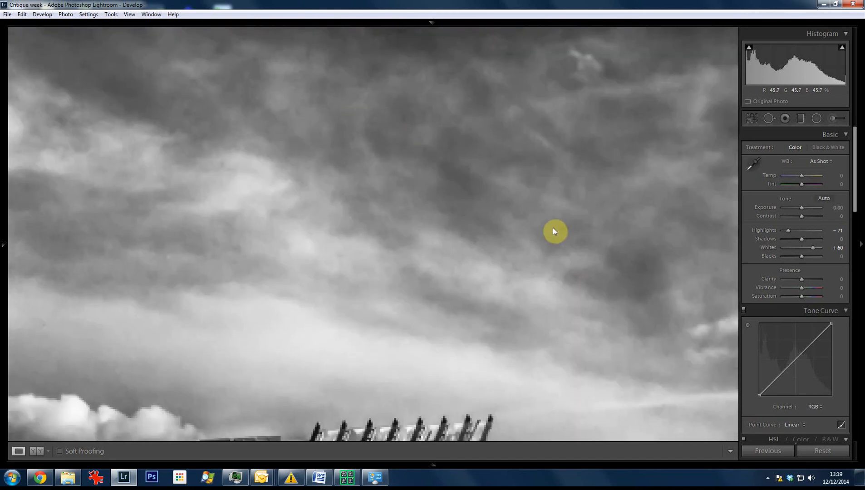
left_click_drag(580, 202, 386, 251)
left_click_drag(538, 285, 480, 247)
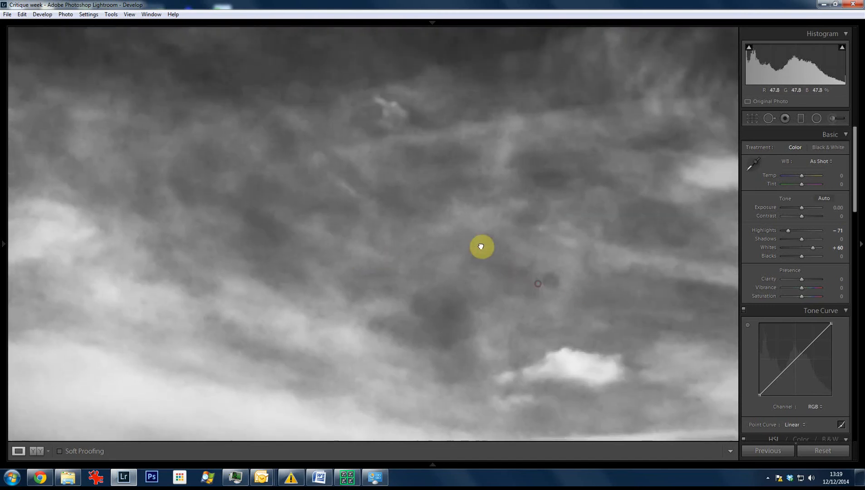
left_click(768, 119)
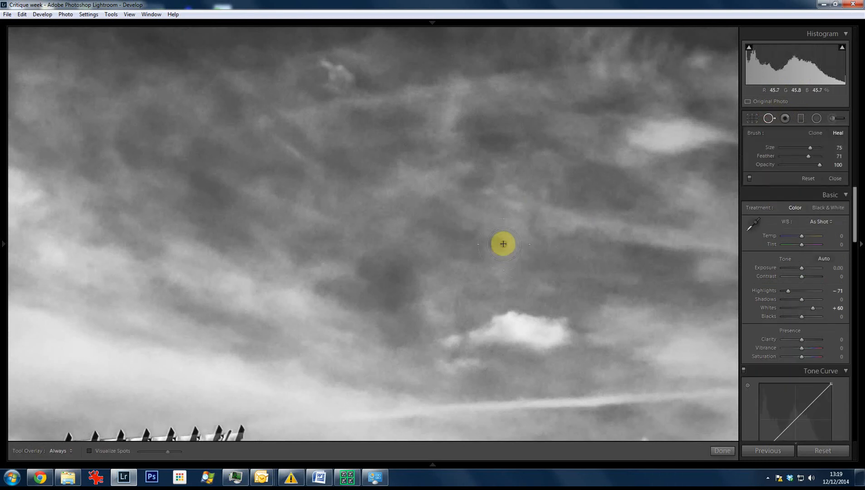
left_click(504, 243)
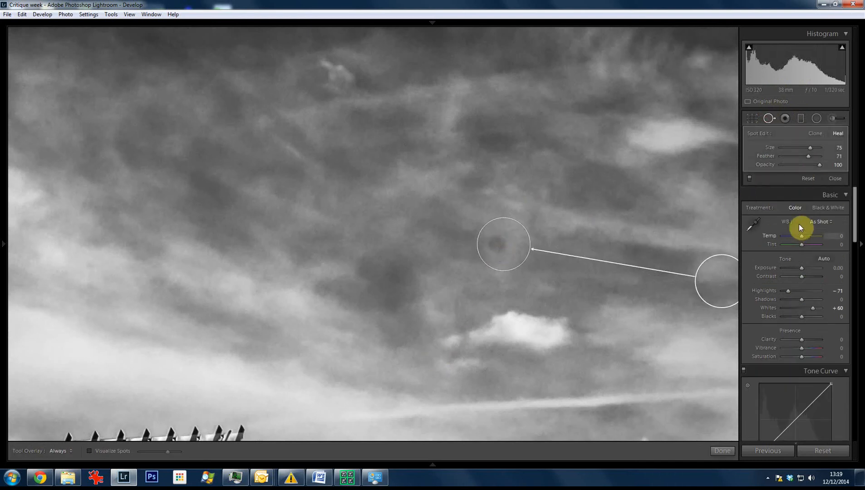
left_click(721, 451)
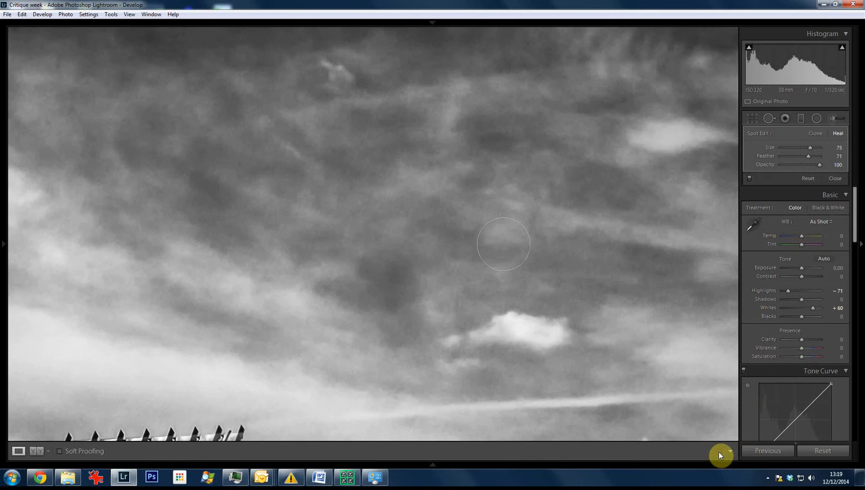
left_click(563, 243)
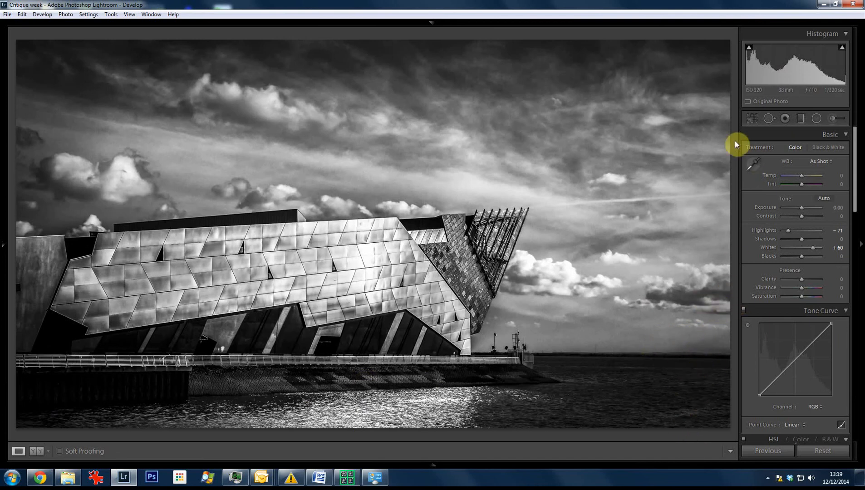
Check the waterfront building photo's framing against the crop grid and set its Clarity to −50
left_click(752, 117)
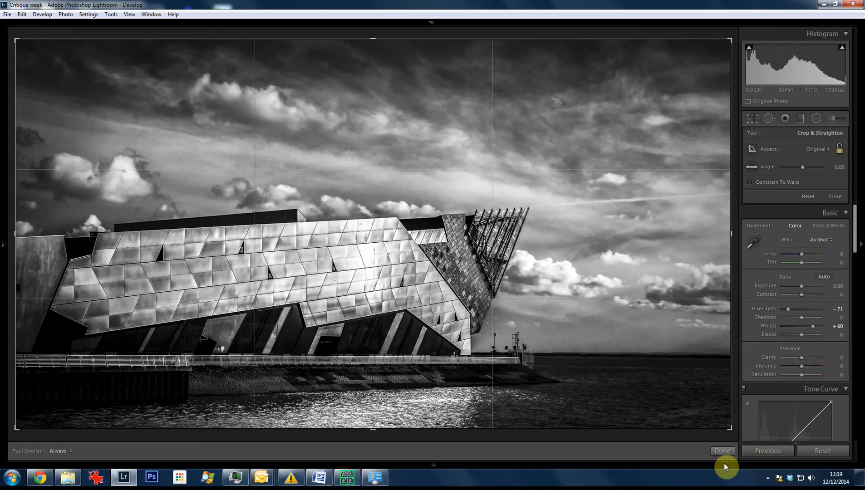
left_click(722, 450)
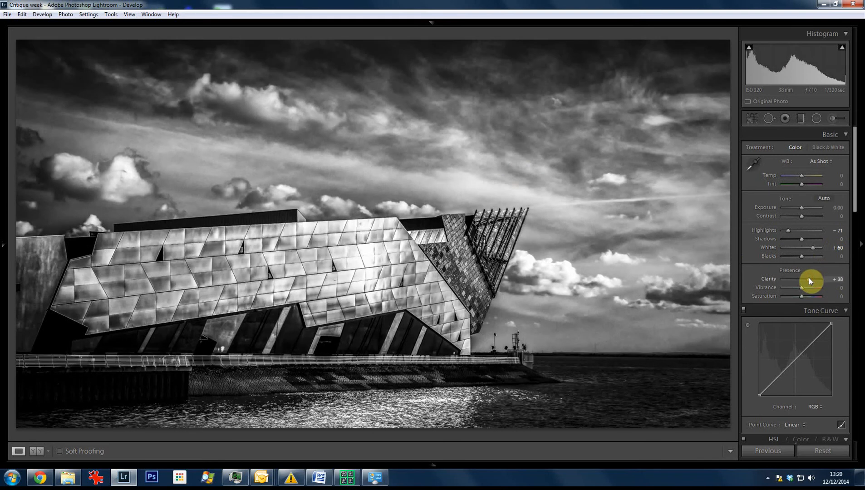
left_click_drag(810, 277, 792, 284)
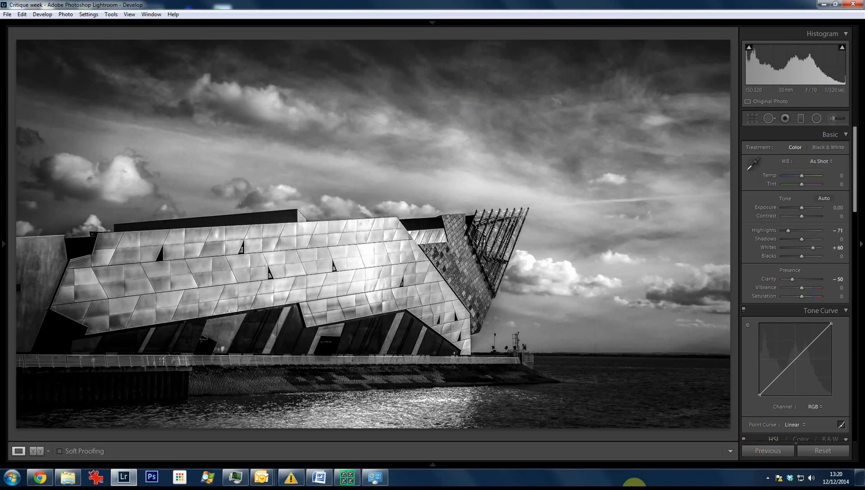
Go to the black-and-white glass office building photo and examine its entrance, window facades and roof corner close up
key("Right")
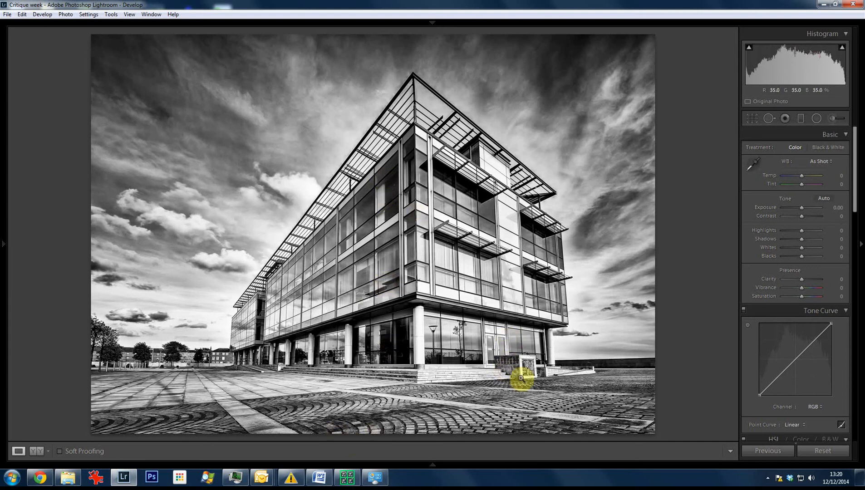
left_click(521, 378)
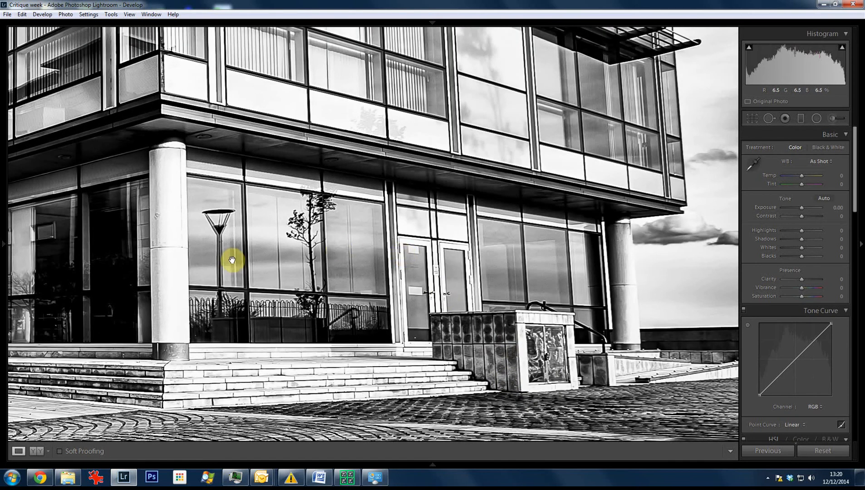
left_click_drag(266, 96, 329, 214)
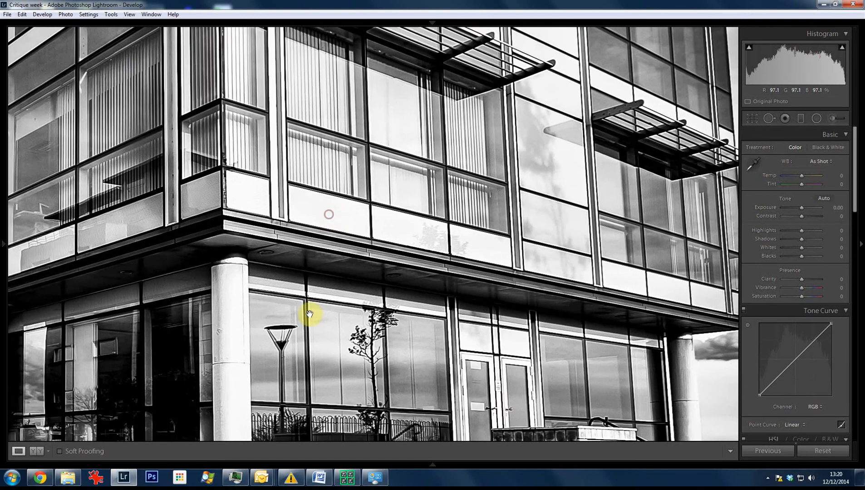
left_click_drag(120, 116, 322, 164)
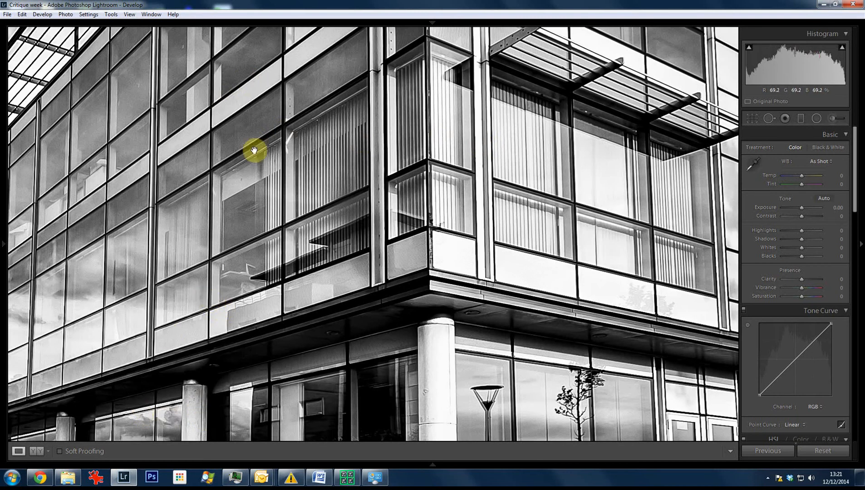
left_click_drag(226, 108, 447, 157)
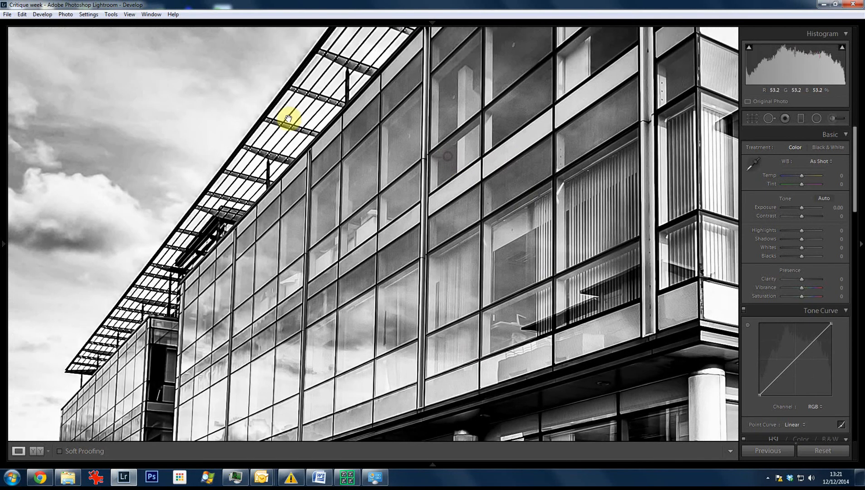
left_click_drag(269, 82, 290, 128)
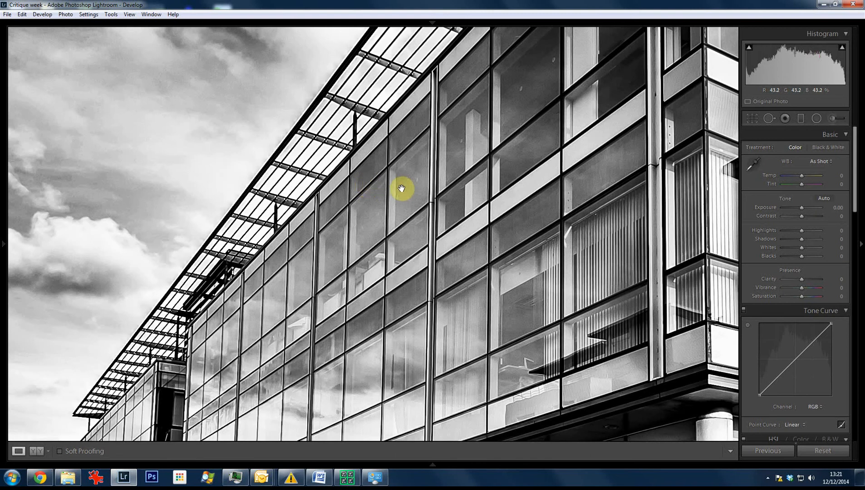
left_click(411, 178)
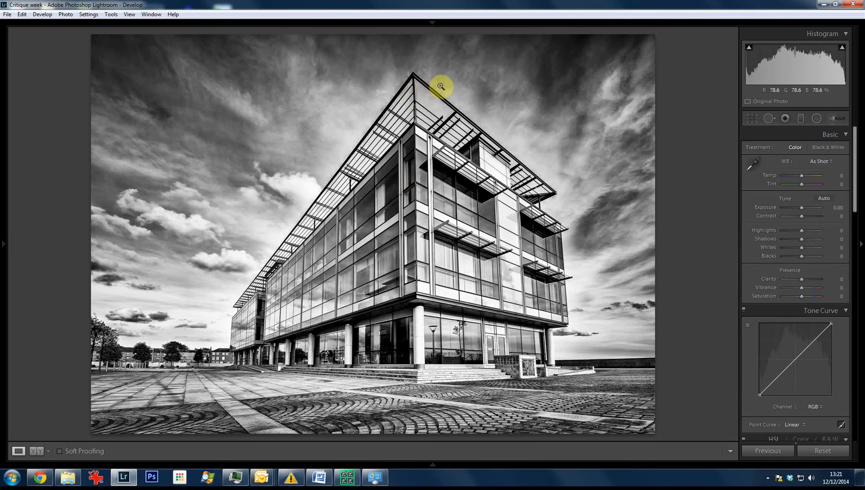
left_click(409, 76)
left_click_drag(439, 106, 432, 157)
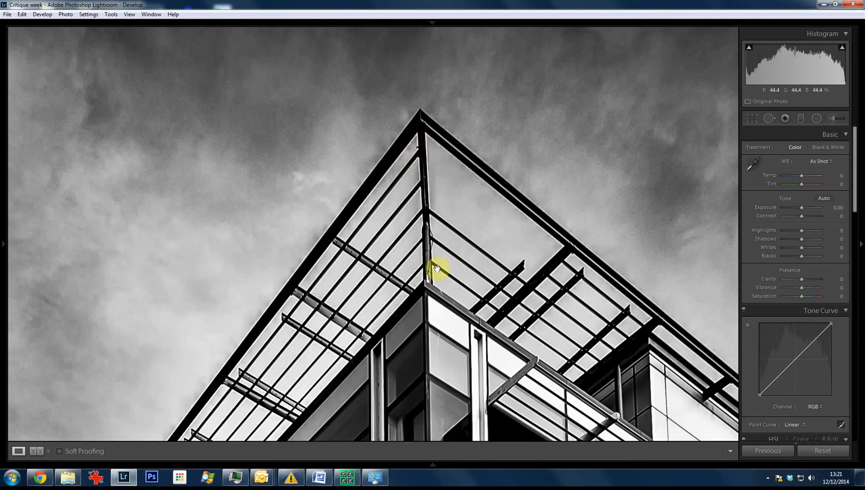
left_click(428, 290)
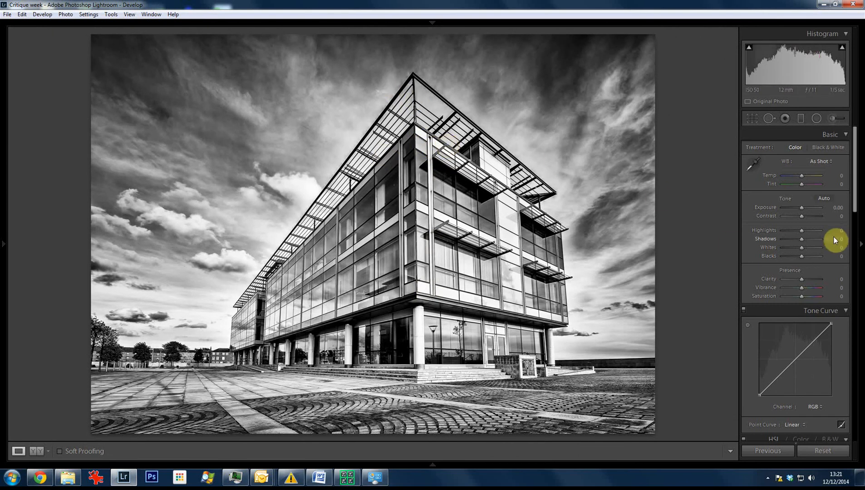
Sharpen the office building photo with Amount 104, Radius 2.2 and Detail 0, checking the windows and ground floor close up
left_click_drag(855, 168, 848, 353)
scroll(848, 352, "down", 2)
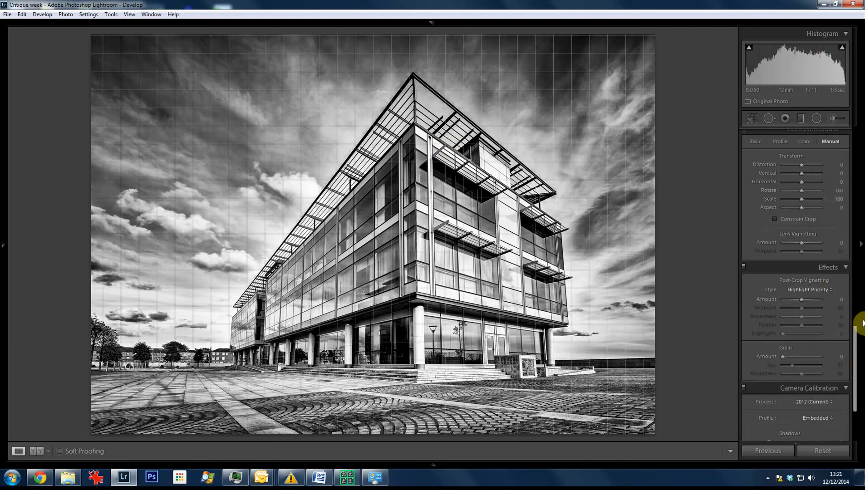
scroll(856, 323, "up", 8)
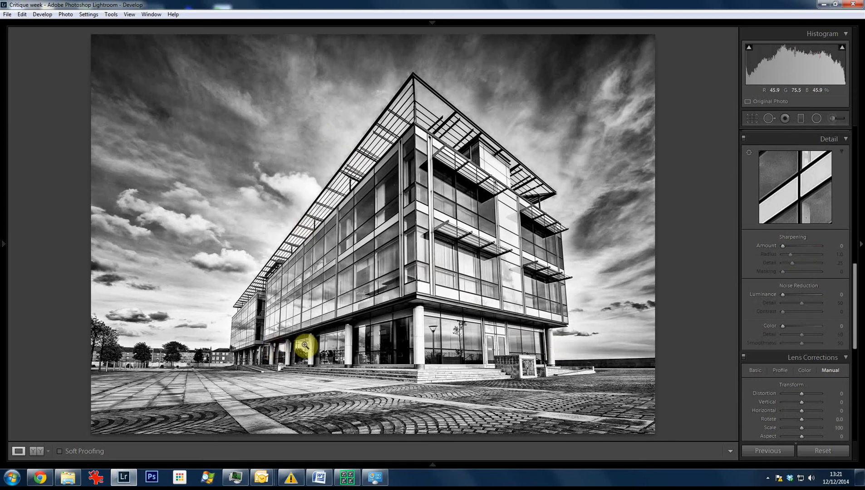
left_click(391, 199)
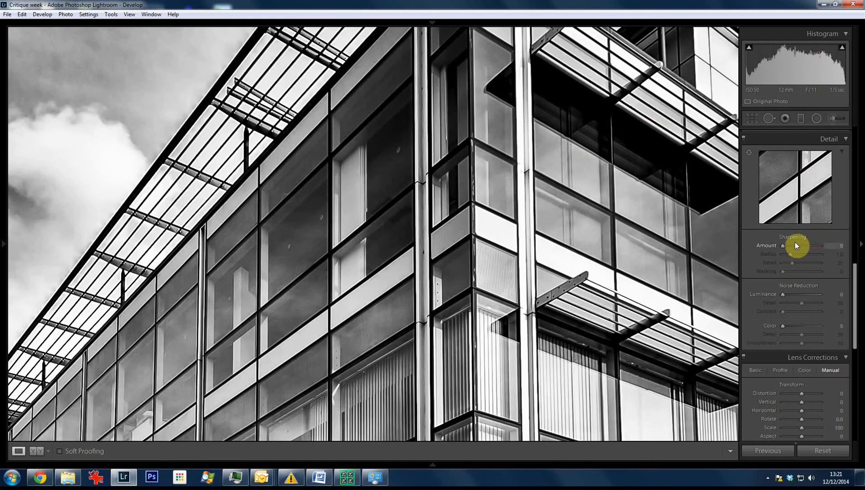
left_click_drag(795, 242, 800, 245)
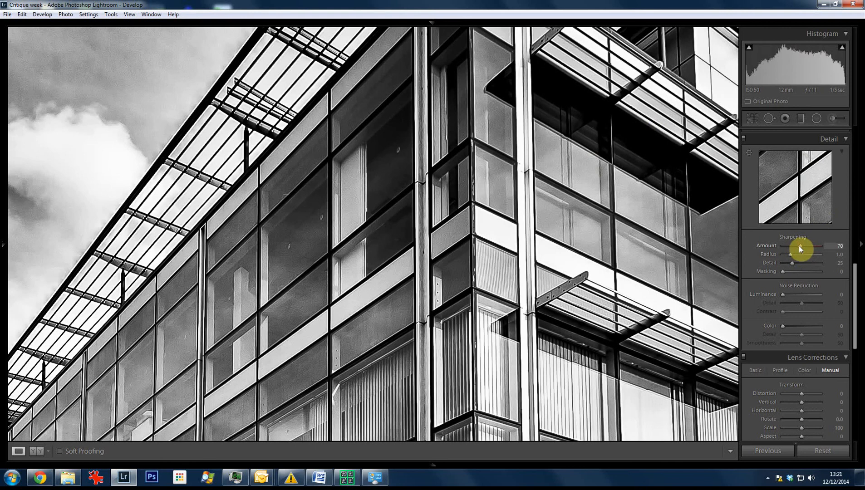
left_click(810, 254)
left_click(783, 263)
left_click(809, 247)
left_click_drag(804, 257, 811, 256)
left_click(439, 221)
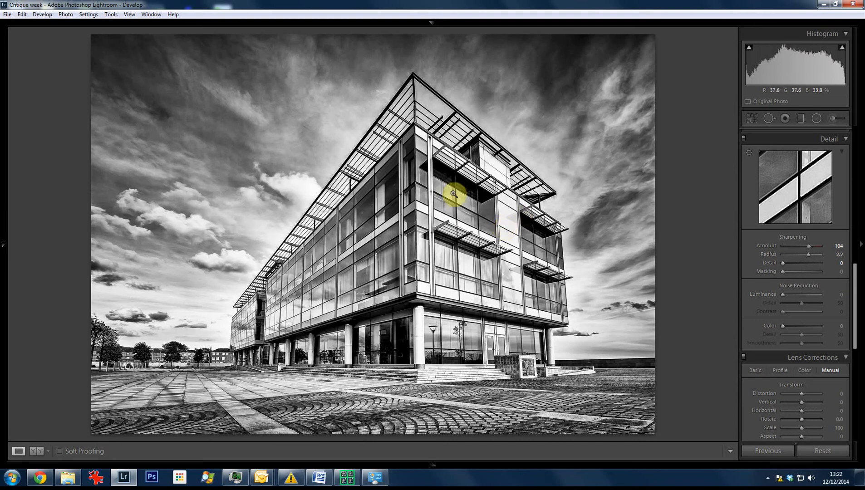
left_click(430, 342)
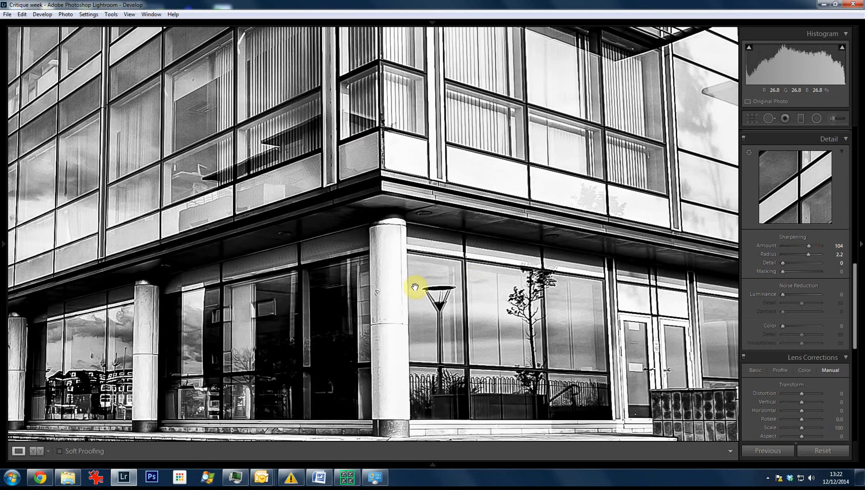
left_click(415, 261)
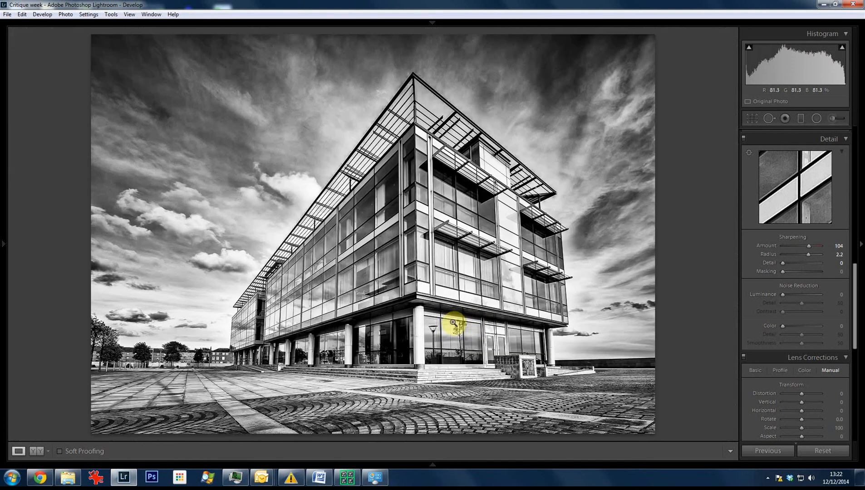
Go to the waterfall photo and heal the faint curved streak in the water near its lower-right corner with a size 75 brush
key("Right")
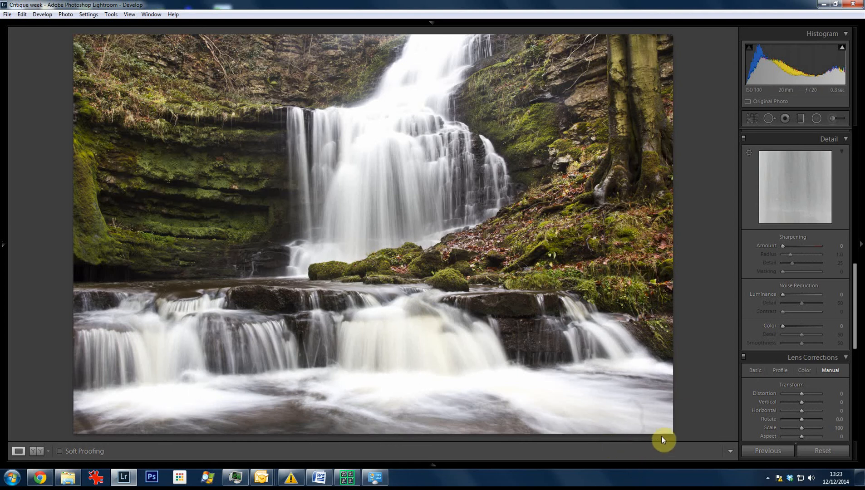
left_click(644, 425)
left_click_drag(634, 369, 561, 256)
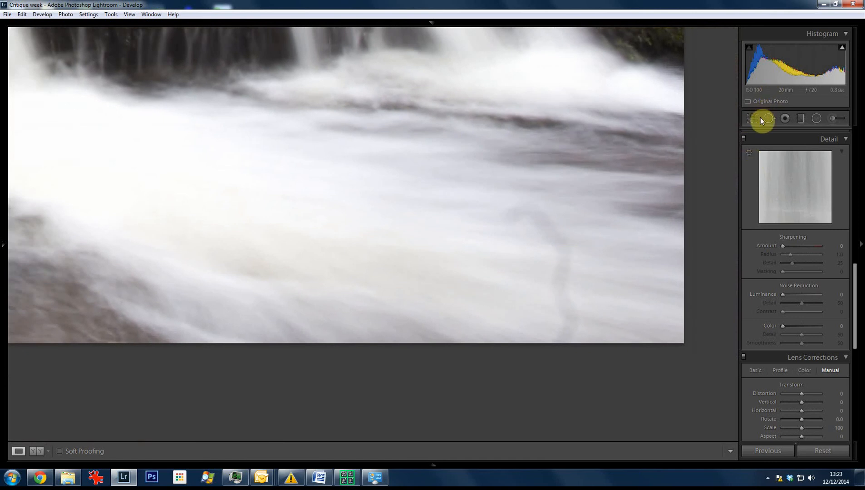
left_click(769, 118)
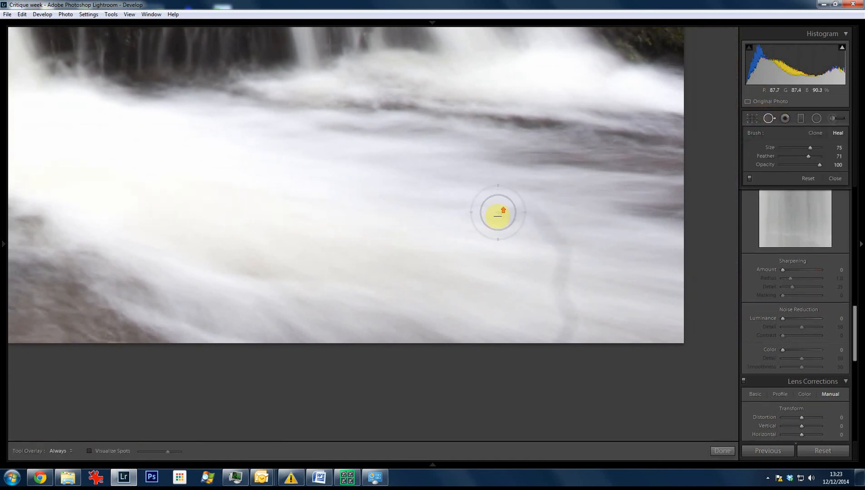
mouse_move(498, 213)
left_mouse_down()
mouse_move(560, 262)
mouse_move(558, 344)
mouse_move(520, 484)
mouse_move(469, 405)
left_mouse_up()
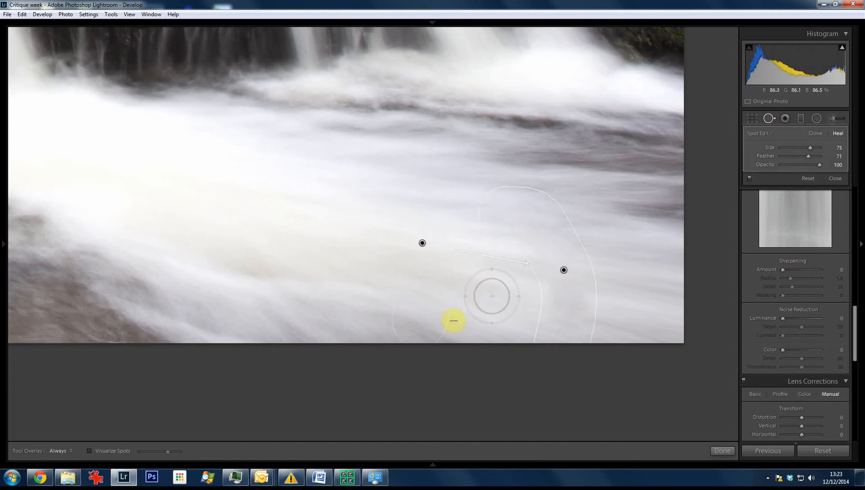
Heal the dark streak in the waterfall photo's lower-left corner at size 75, sampling from the lighter water just beside it
left_click(806, 208)
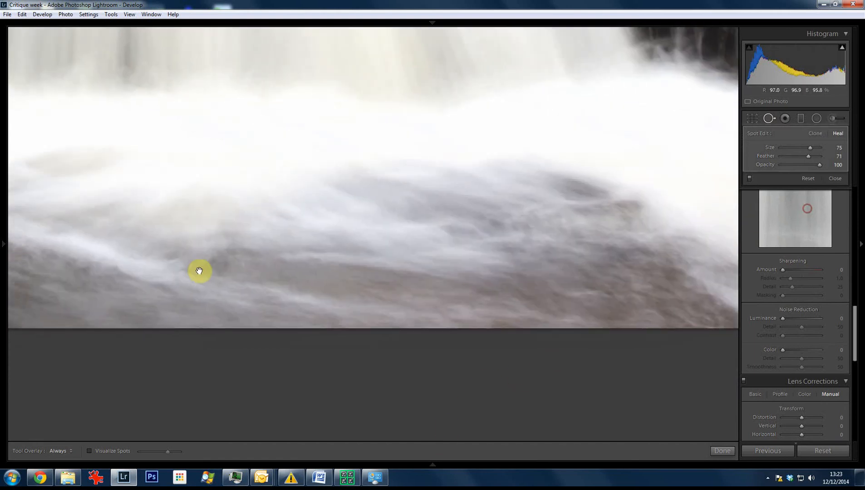
left_click_drag(187, 241, 628, 276)
left_click_drag(135, 293, 469, 324)
left_click_drag(227, 308, 611, 290)
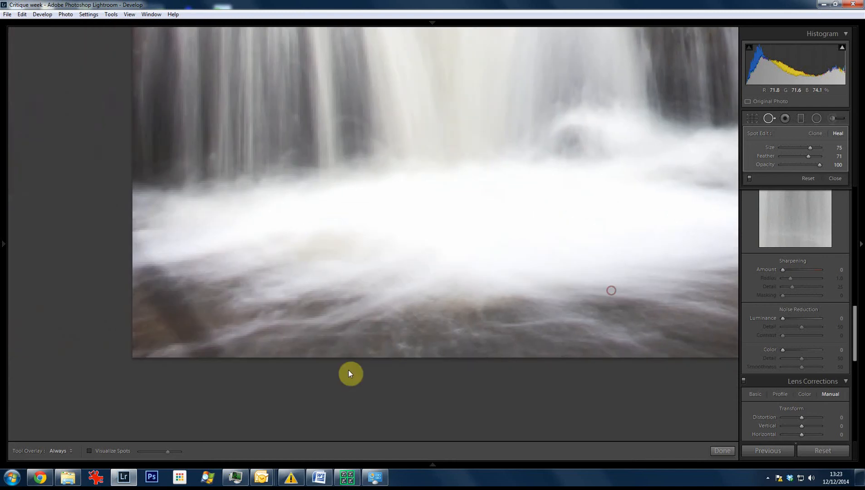
left_click(132, 246)
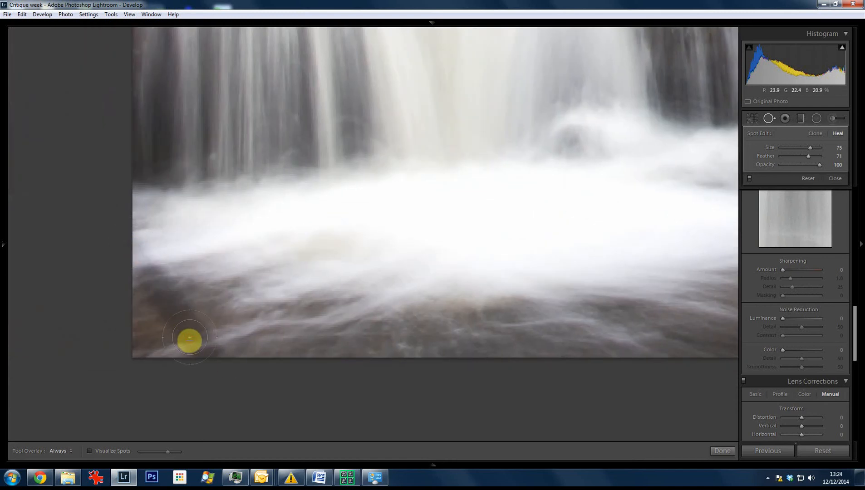
mouse_move(123, 245)
left_mouse_down()
mouse_move(177, 301)
mouse_move(194, 385)
mouse_move(169, 359)
mouse_move(398, 399)
left_mouse_up()
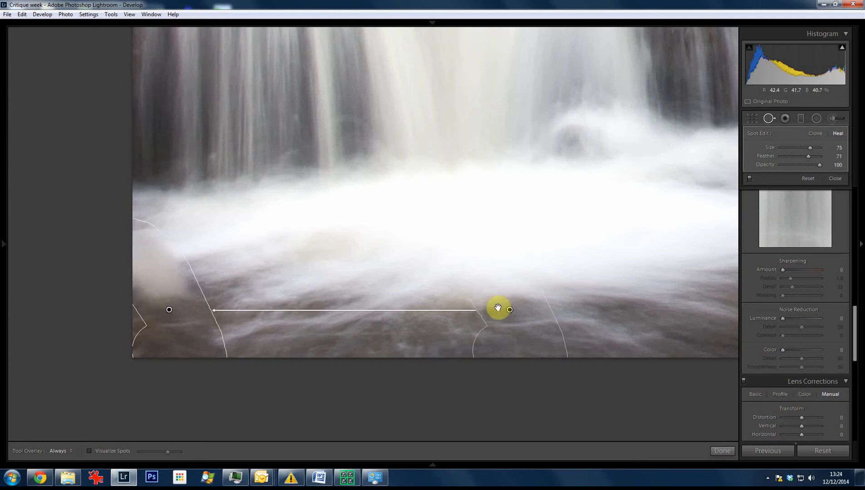
mouse_move(510, 310)
left_mouse_down()
mouse_move(492, 295)
mouse_move(249, 282)
mouse_move(279, 271)
left_mouse_up()
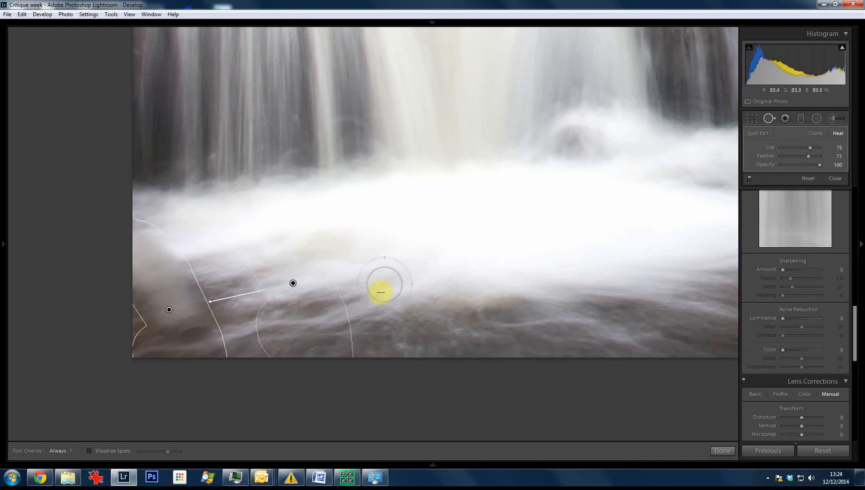
left_click(722, 451)
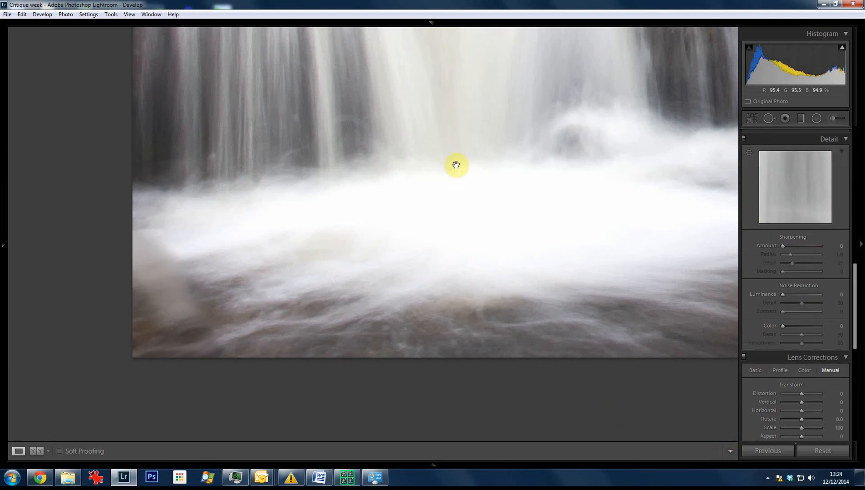
left_click(482, 224)
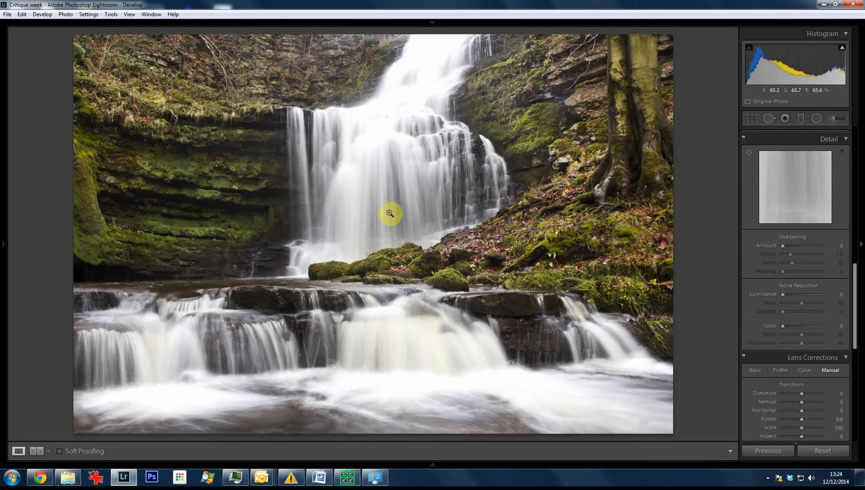
Show highlight clipping on the waterfall photo, try Exposure −2.14 and settle on −0.36, inspecting the mossy rocks close up
left_click(842, 47)
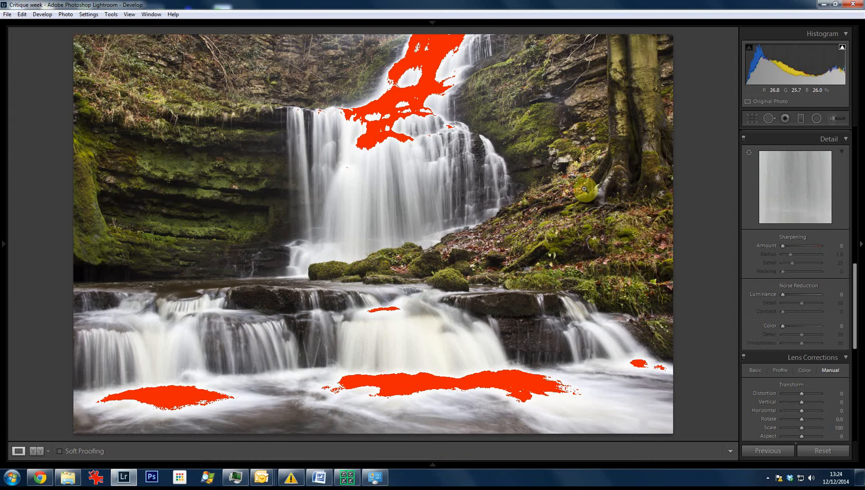
scroll(841, 254, "up", 3)
scroll(841, 254, "up", 2)
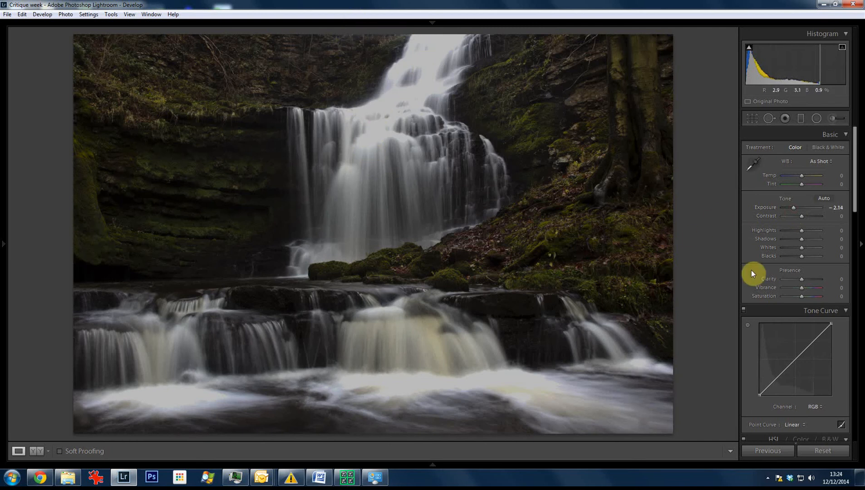
left_click(448, 282)
left_click(800, 207)
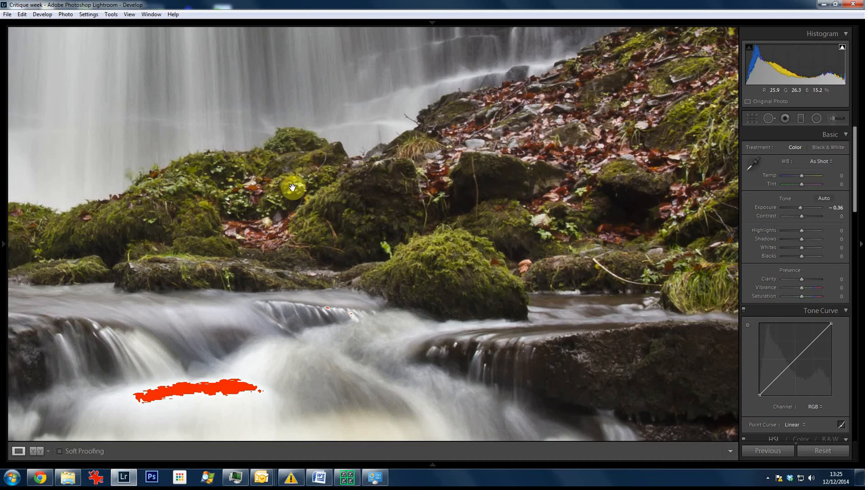
left_click(412, 337)
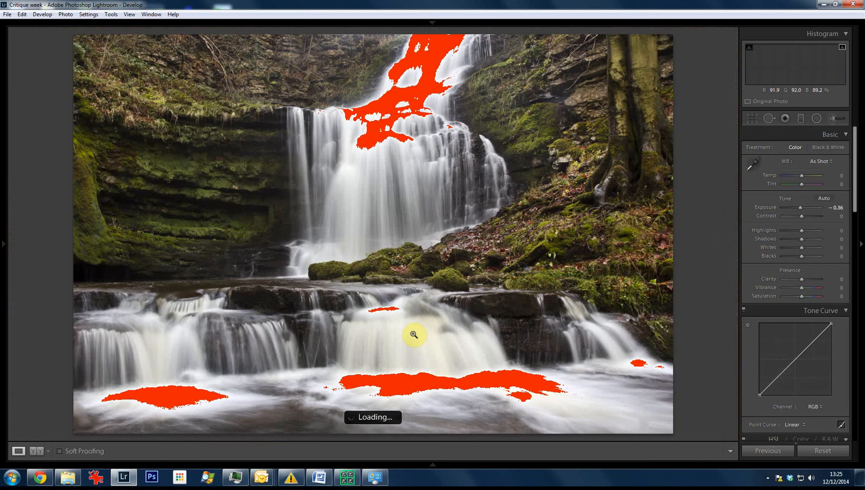
Go to the photo of the stone buildings and bicycles and examine the stonework, tree and carved gargoyle close up for sharpness
key("Right")
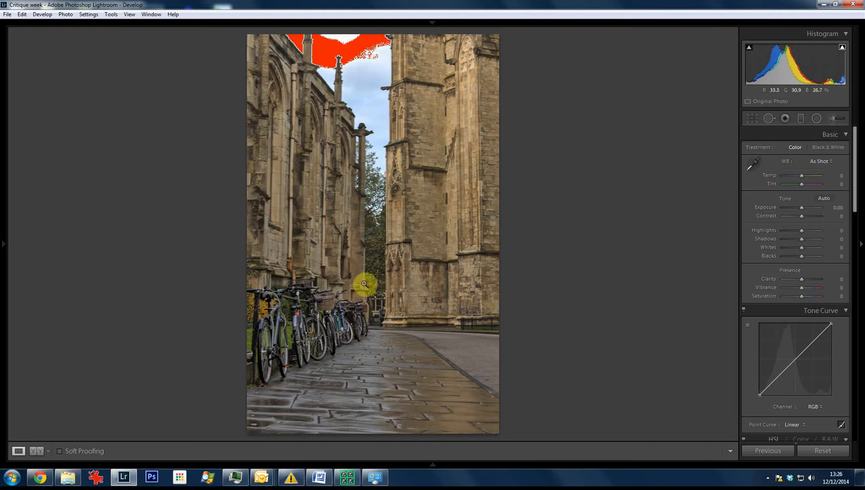
left_click(408, 216)
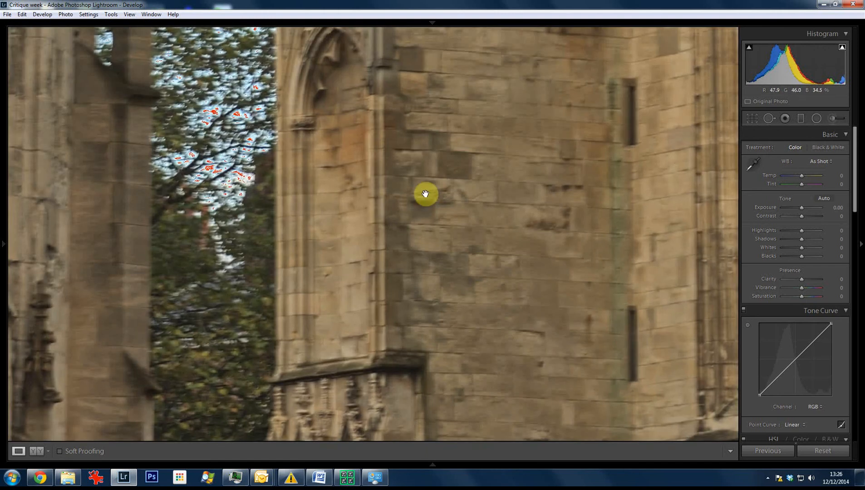
left_click(371, 231)
key("j")
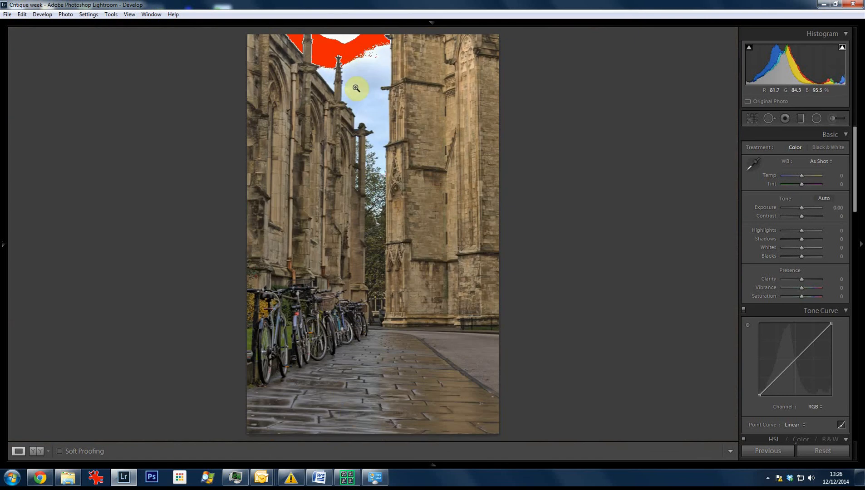
left_click(301, 189)
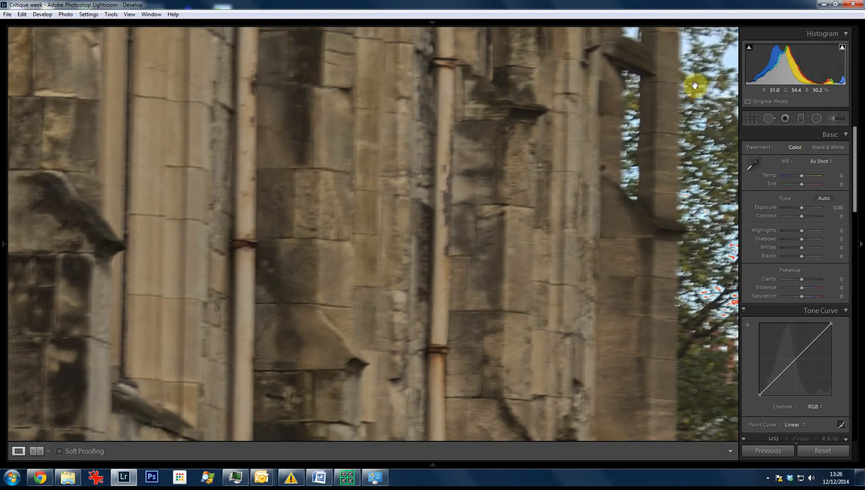
left_click_drag(643, 77, 570, 376)
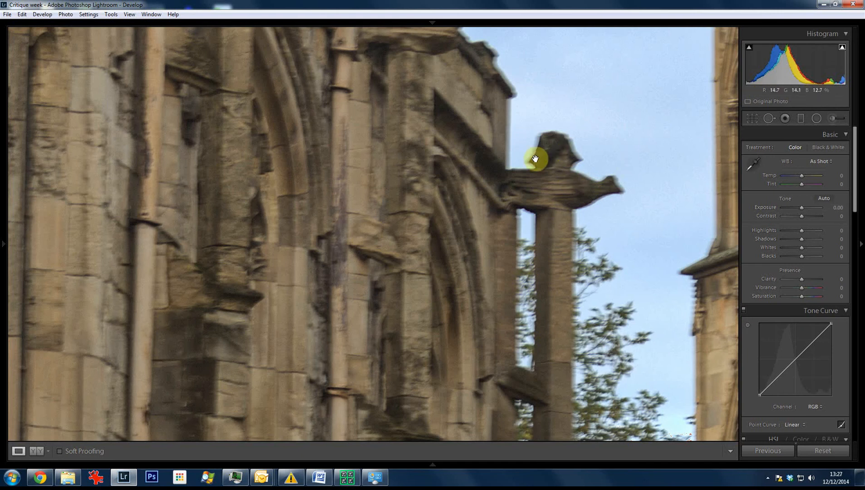
left_click(351, 233)
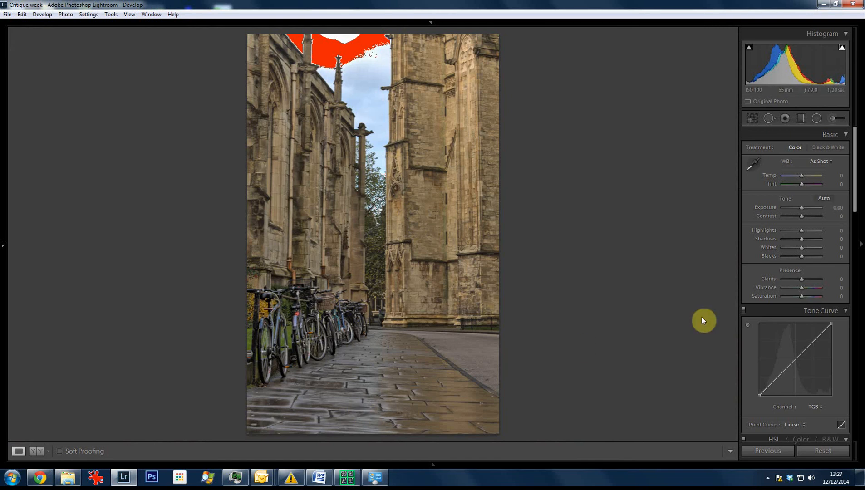
Brush a local adjustment over the wet paving with Clarity 60, Sharpness 67 and Highlights 60, using brush size 8
left_click(835, 117)
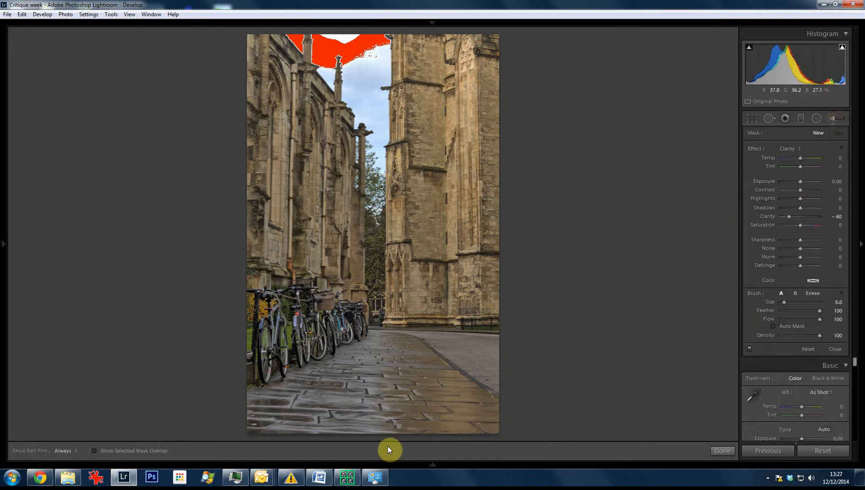
mouse_move(306, 433)
left_mouse_down()
mouse_move(278, 410)
mouse_move(322, 384)
left_mouse_up()
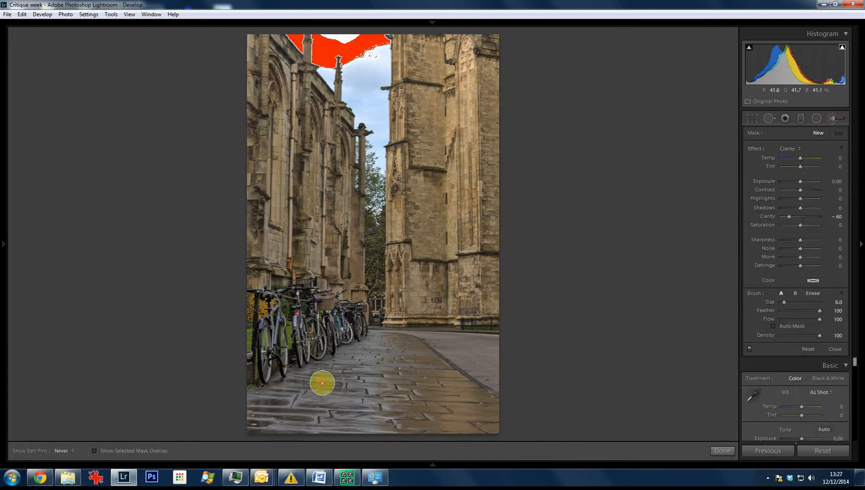
left_click(811, 216)
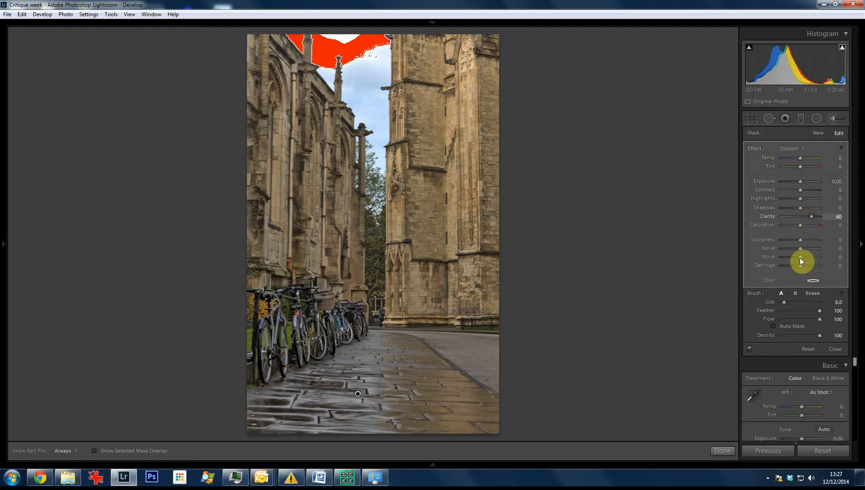
key("h")
mouse_move(366, 355)
left_mouse_down()
mouse_move(378, 342)
mouse_move(396, 343)
mouse_move(441, 388)
mouse_move(436, 402)
mouse_move(472, 418)
mouse_move(455, 404)
mouse_move(433, 432)
mouse_move(424, 417)
mouse_move(348, 457)
mouse_move(345, 391)
mouse_move(334, 388)
mouse_move(258, 444)
mouse_move(249, 420)
mouse_move(320, 370)
mouse_move(387, 366)
mouse_move(384, 350)
mouse_move(421, 360)
mouse_move(444, 388)
mouse_move(392, 347)
mouse_move(362, 355)
mouse_move(249, 450)
mouse_move(264, 402)
mouse_move(365, 347)
left_mouse_up()
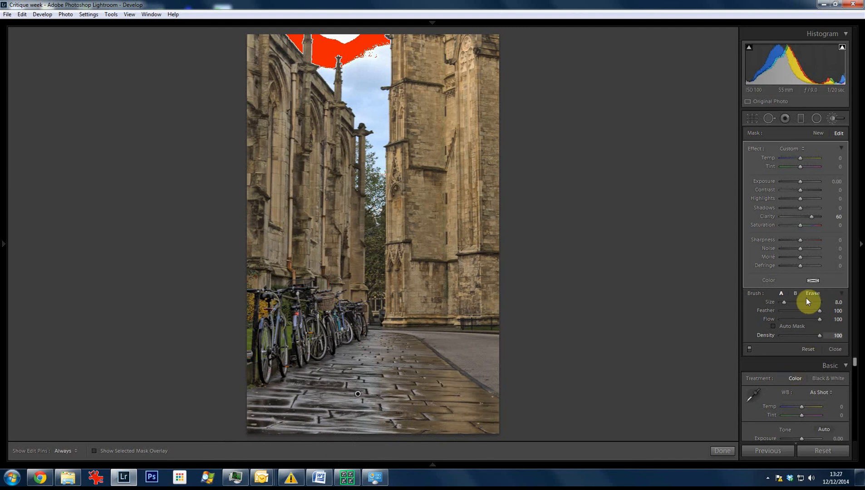
left_click(811, 240)
left_click(812, 198)
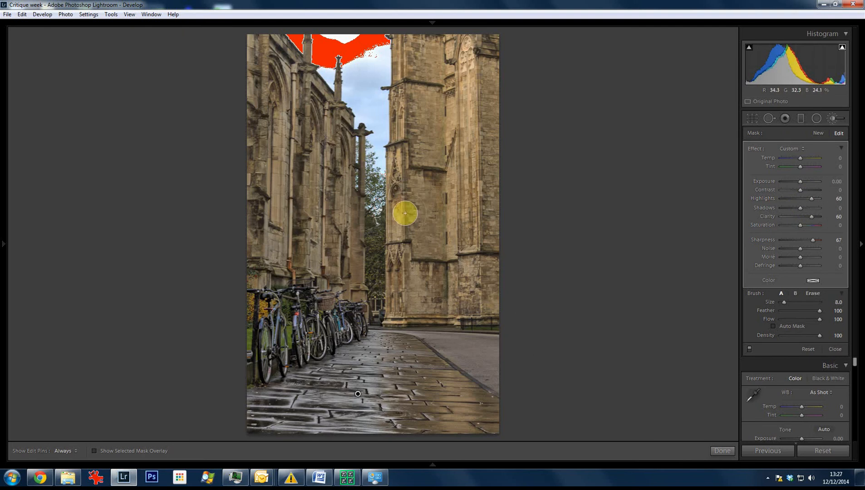
left_click(723, 451)
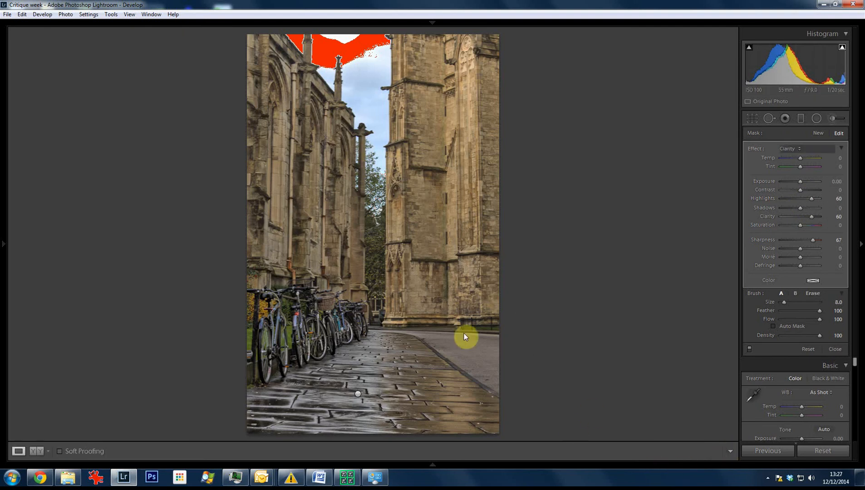
Go to the black-and-white lone tree photo and examine the limestone rocks, trunks, branches and horizon close up for detail
mouse_move(430, 478)
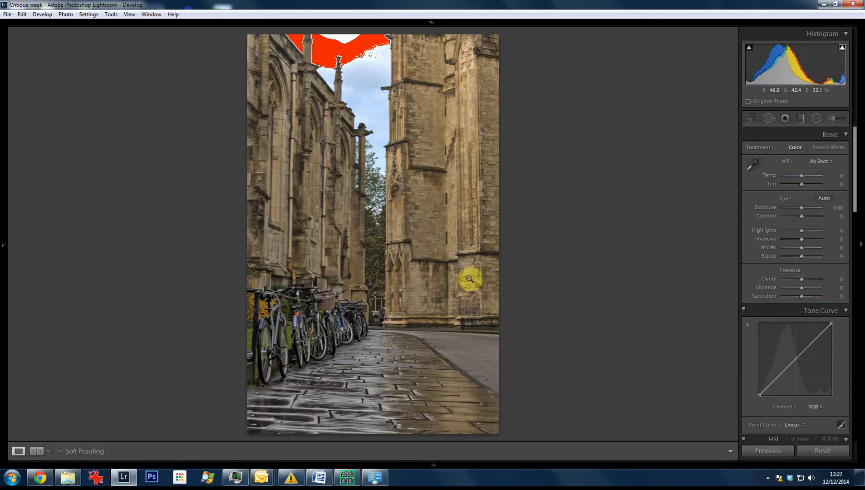
key("Right")
key("Right")
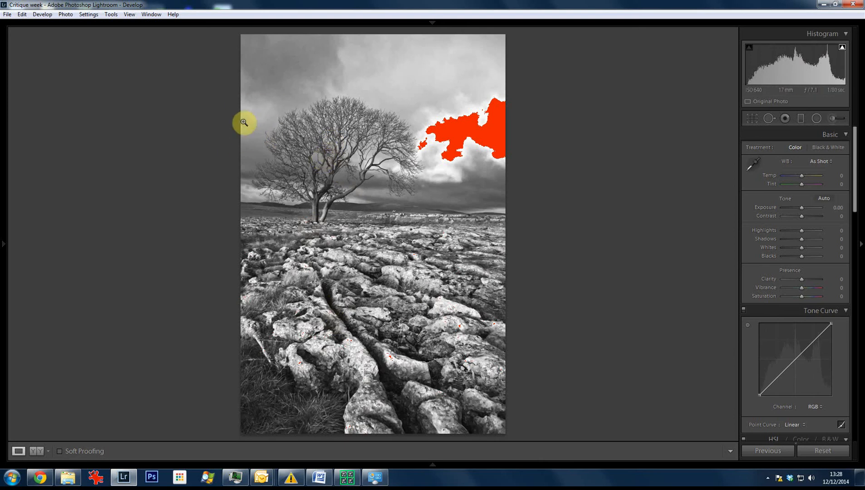
left_click(406, 328)
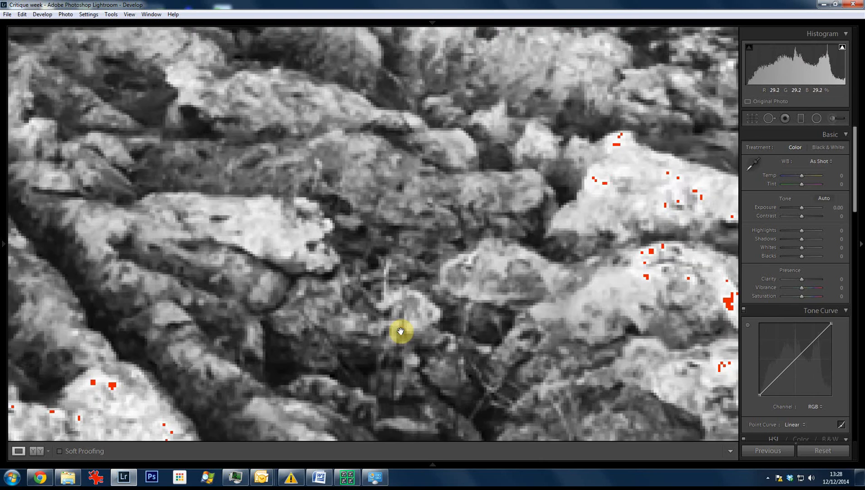
left_click_drag(519, 130, 407, 371)
left_click_drag(579, 254, 406, 191)
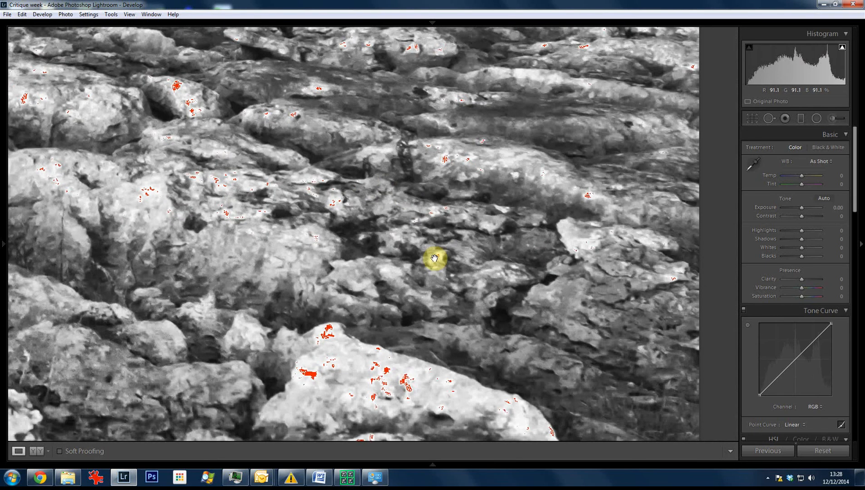
left_click_drag(369, 268, 321, 262)
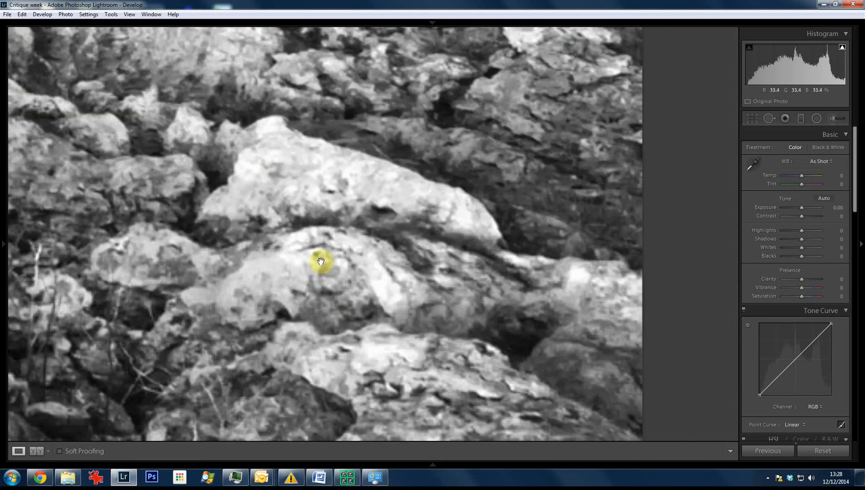
left_click(247, 120)
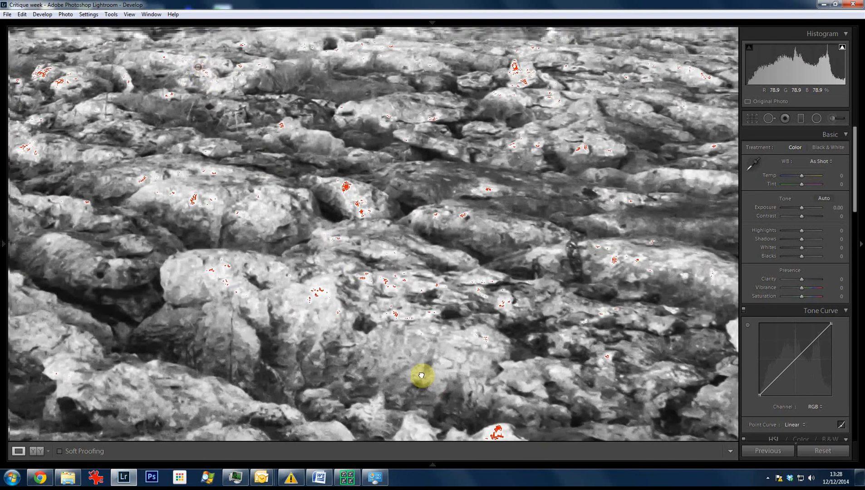
left_click(421, 375)
left_click(209, 187)
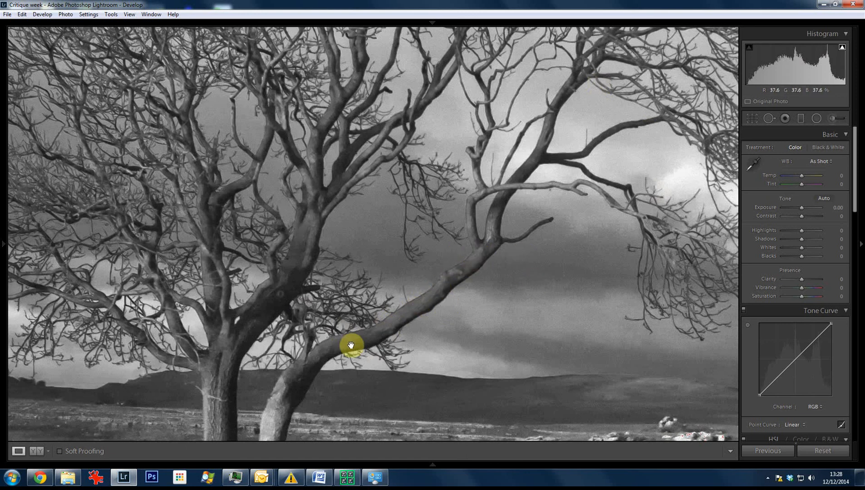
left_click_drag(270, 413, 260, 290)
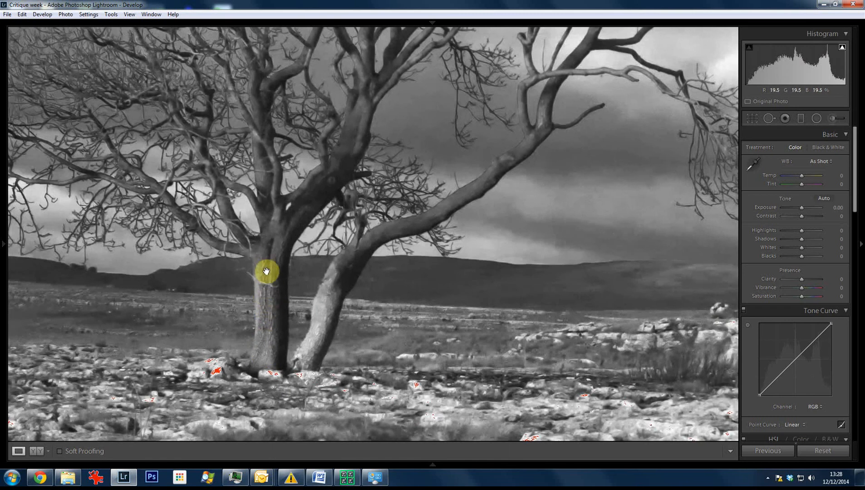
left_click_drag(432, 367, 428, 370)
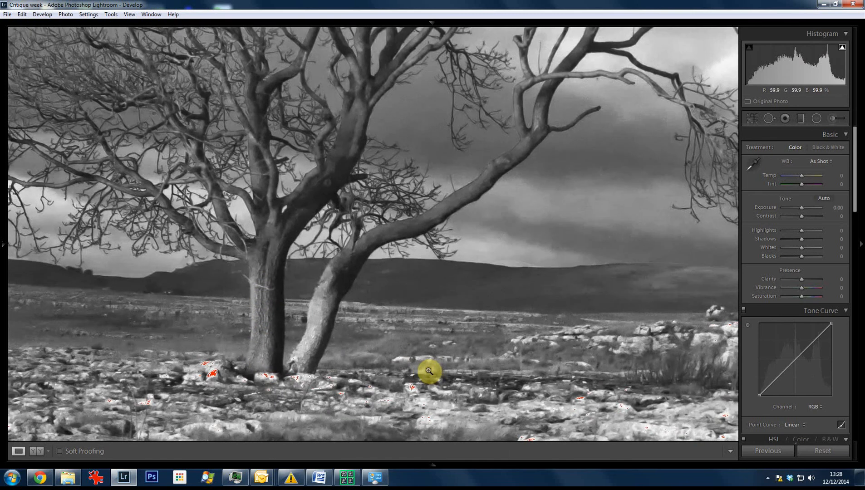
left_click(429, 368)
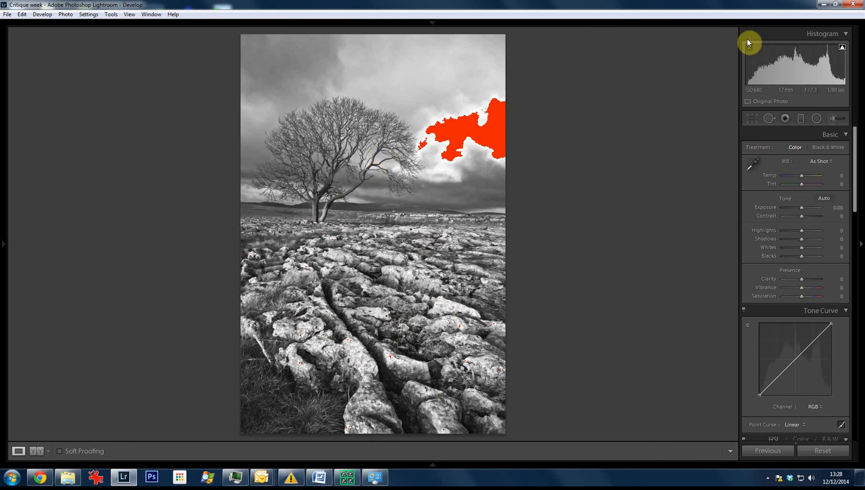
Crop the lone tree photo at its original proportions, trimming the right side plus some sky and foreground
left_click(753, 118)
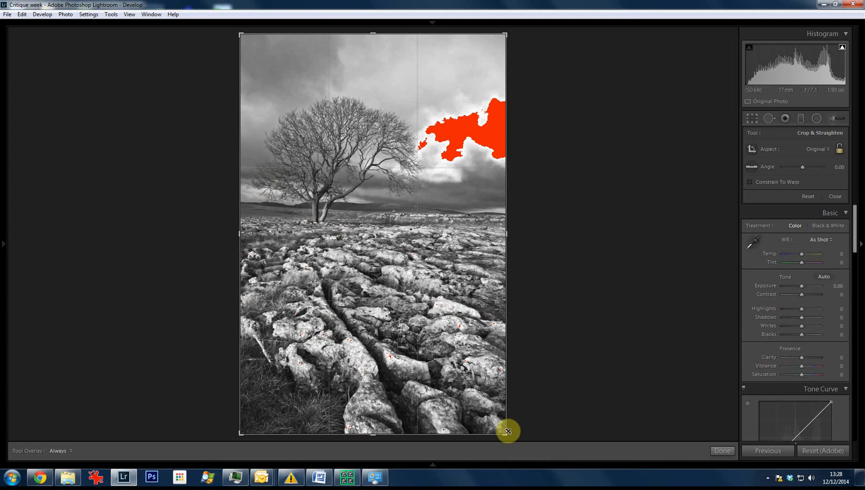
mouse_move(508, 434)
left_mouse_down()
mouse_move(470, 417)
mouse_move(480, 424)
left_mouse_up()
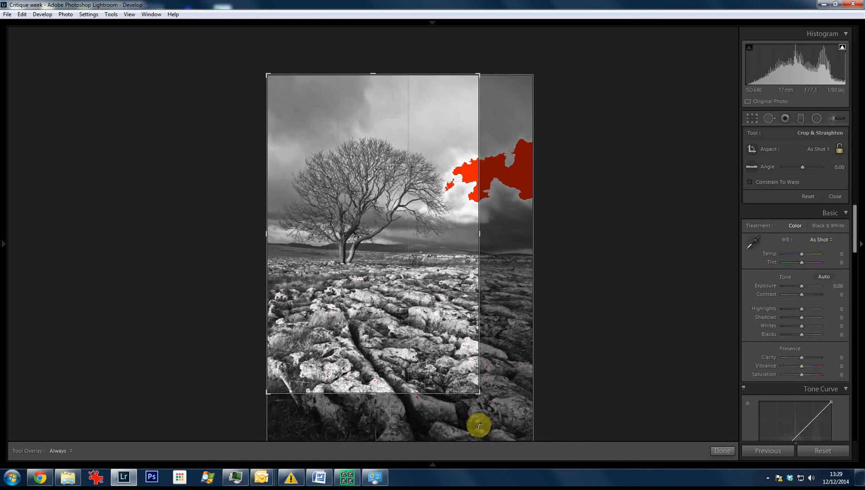
key("r")
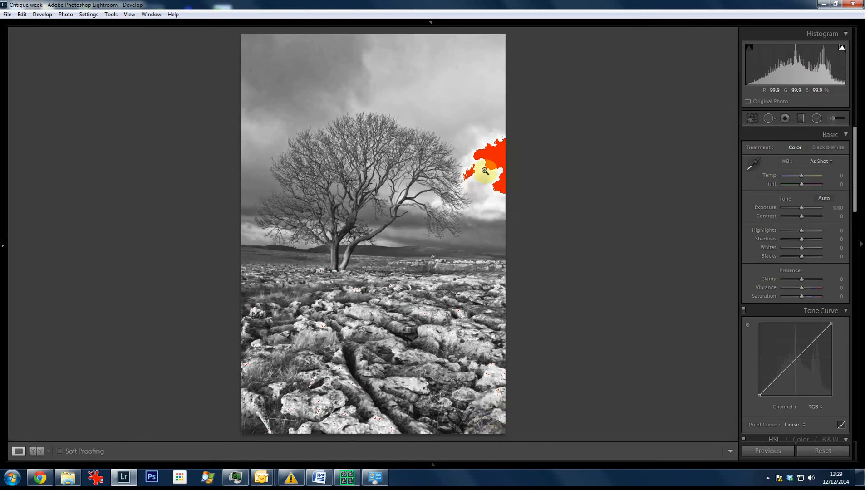
left_click(754, 116)
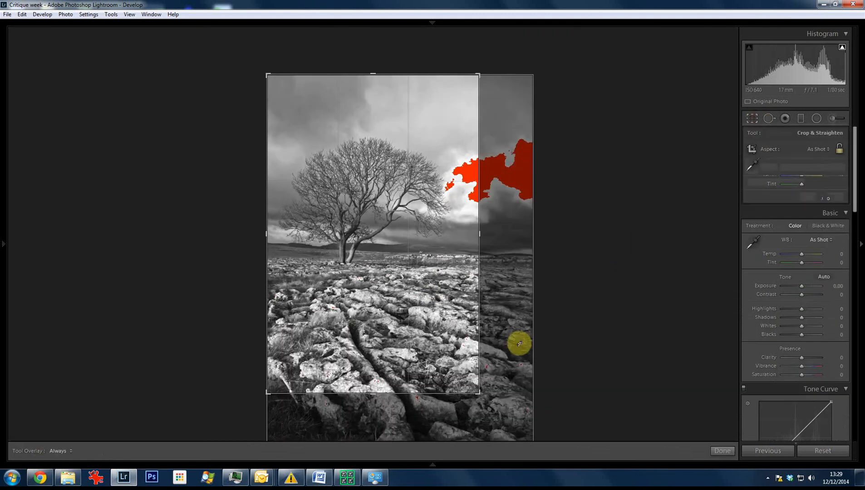
left_click_drag(370, 335, 380, 295)
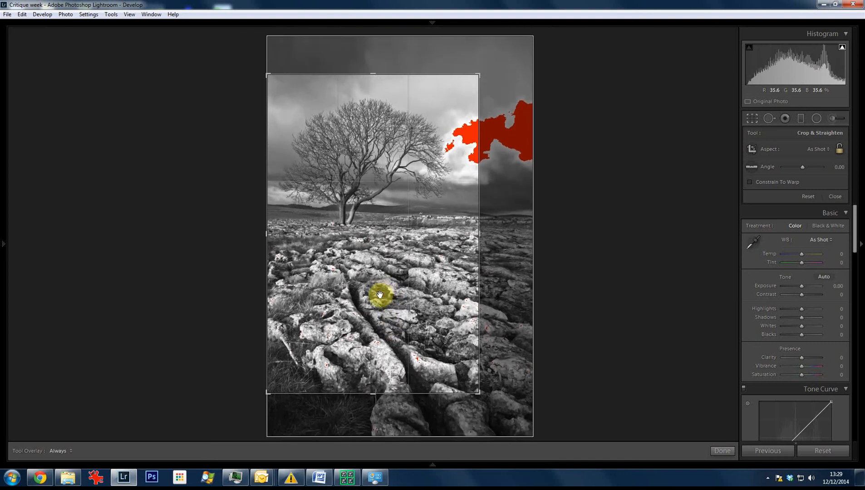
key("Return")
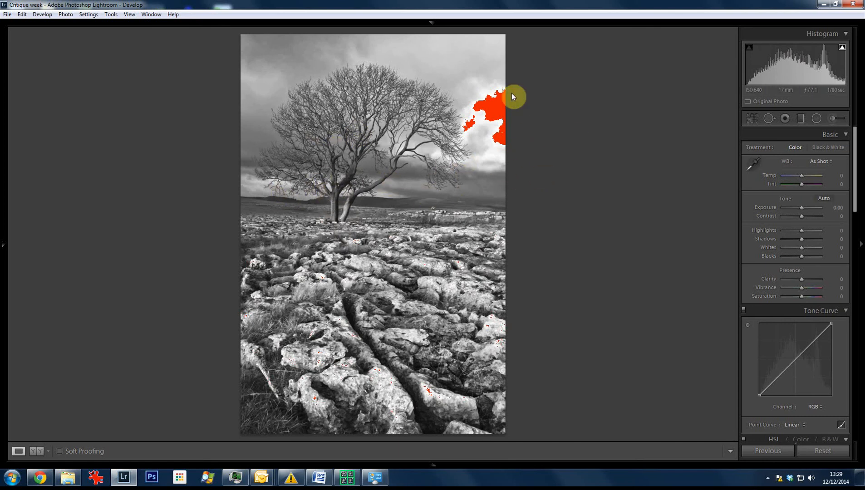
Review the lone tree photo's crop against the full frame and examine the rocks in the middle ground close up
left_click(751, 119)
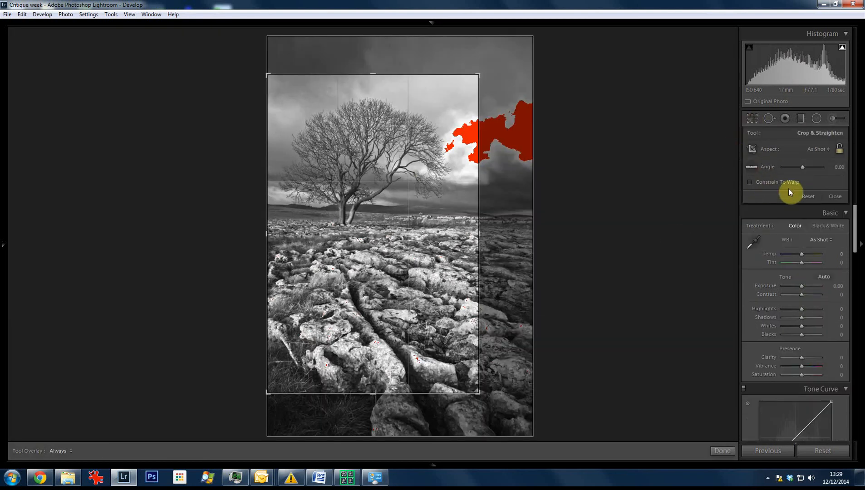
left_click(809, 196)
key("r")
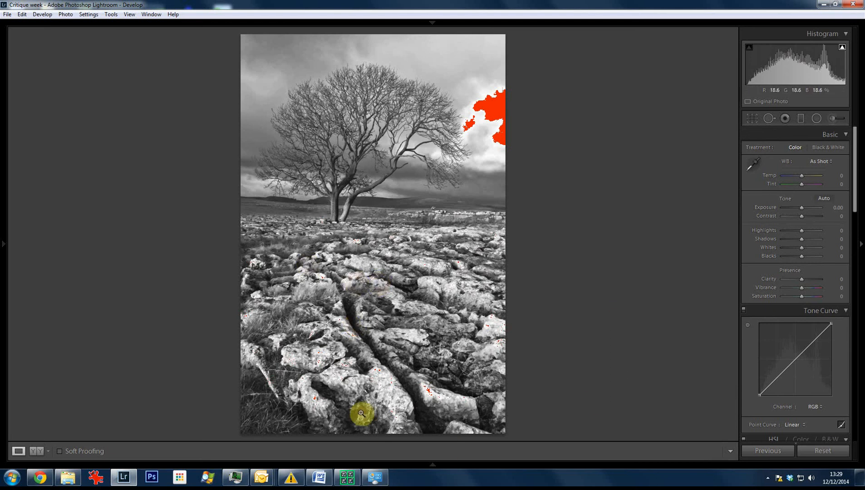
left_click(364, 274)
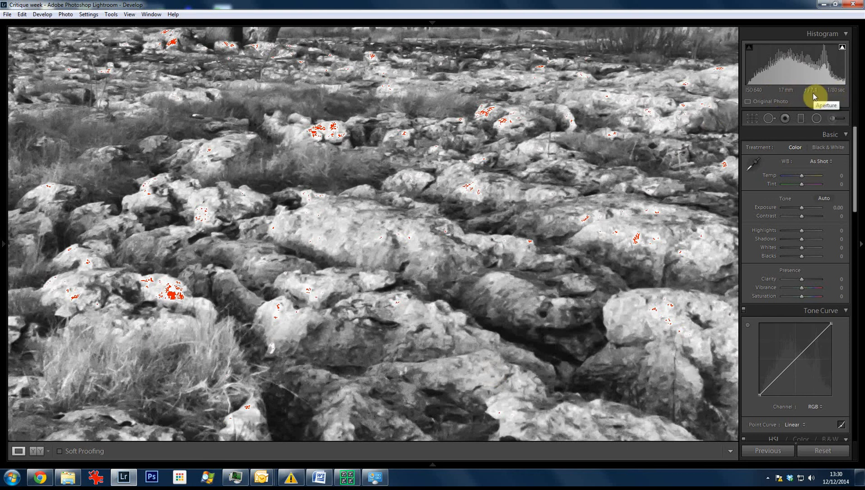
left_click(447, 332)
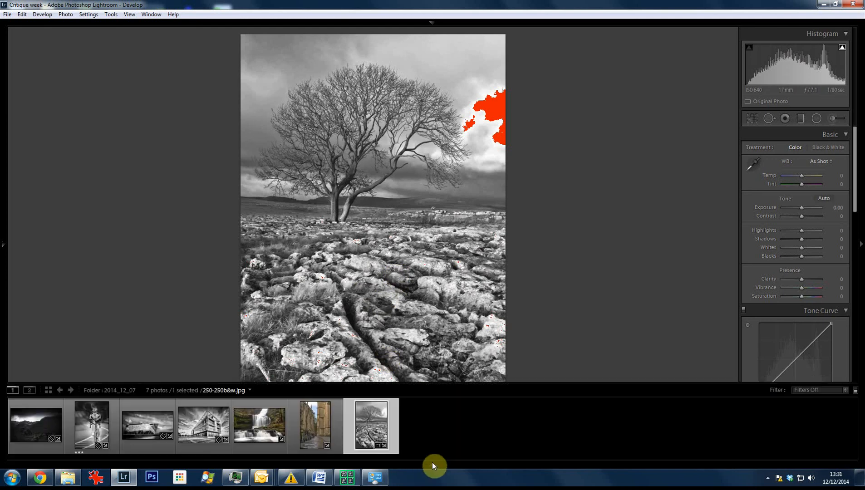
Show the filmstrip, go to the dark mountain valley photo and compare its before and after versions side by side
left_click(432, 466)
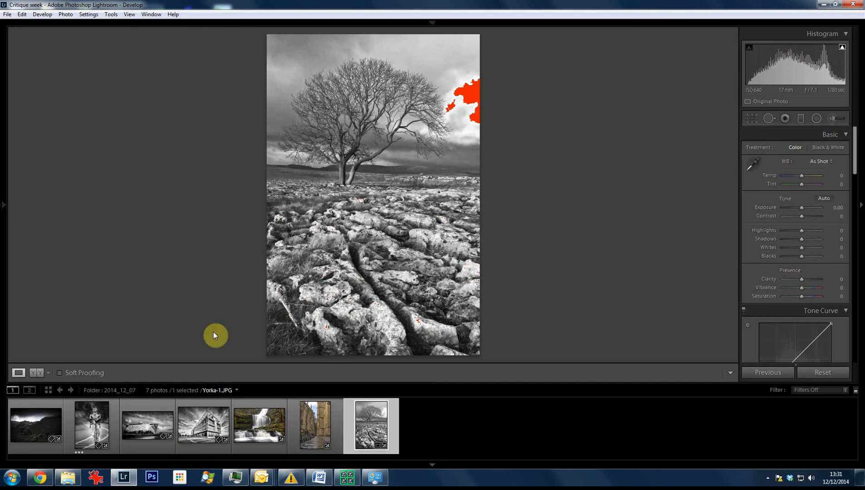
left_click(34, 452)
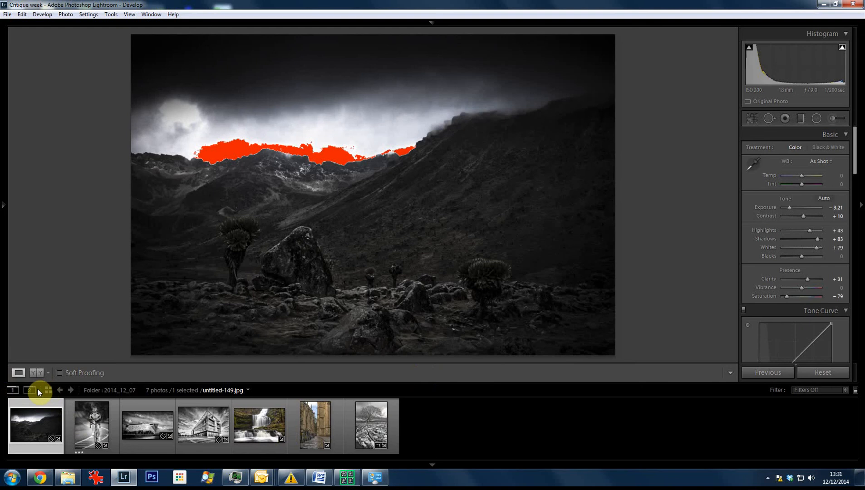
left_click(37, 374)
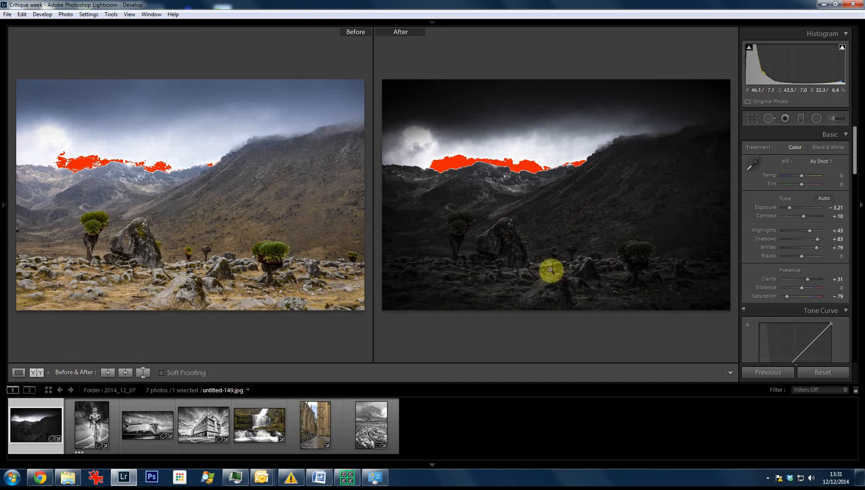
Review the before and after versions of the cyclist, angular waterfront building and glass office building photos, examining the office roof corner close up
left_click(111, 426)
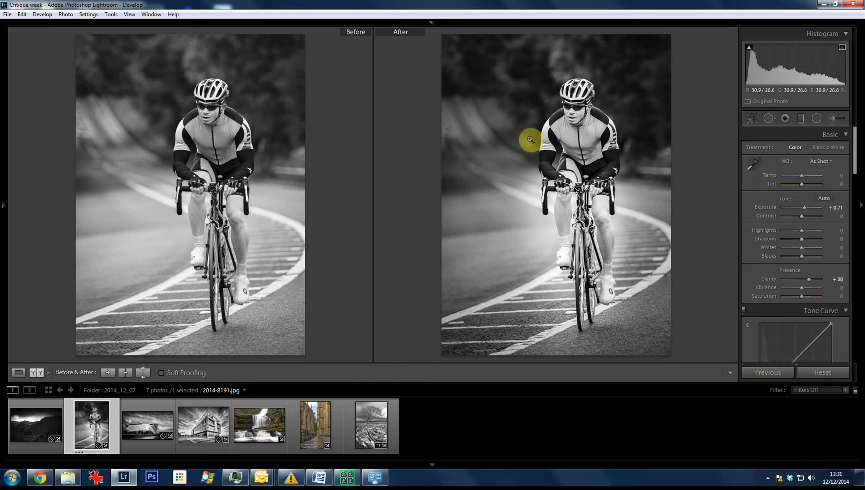
left_click(148, 448)
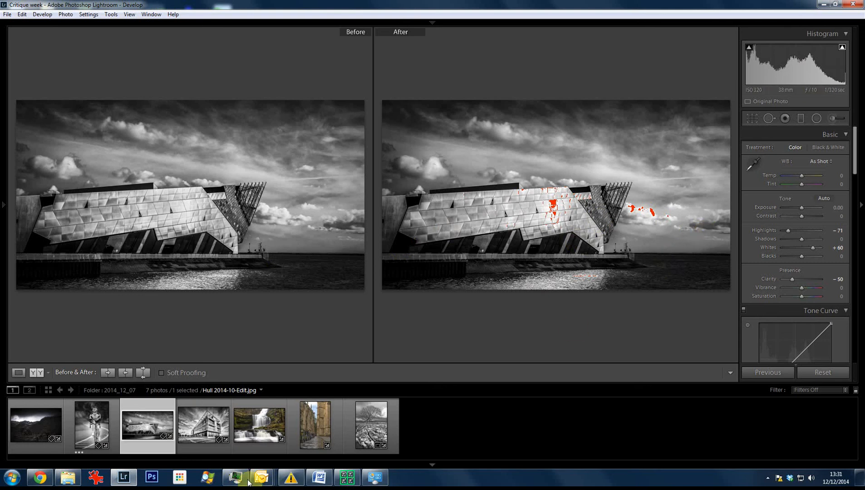
left_click(195, 453)
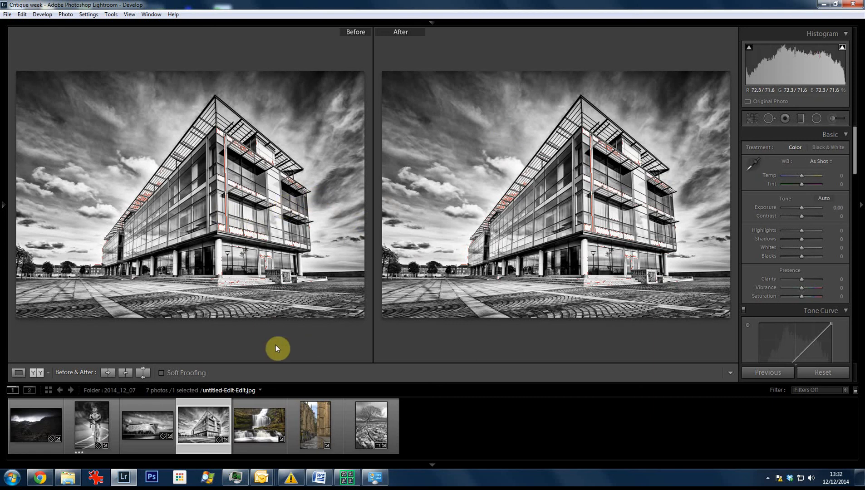
left_click(219, 100)
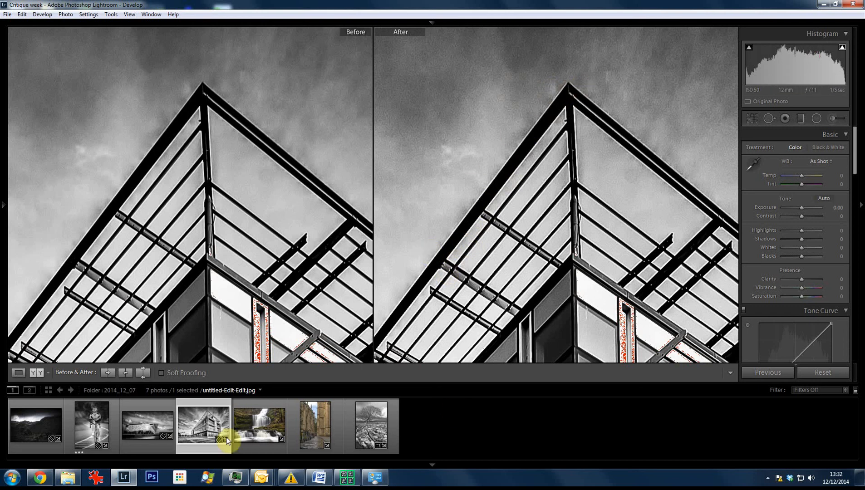
left_click(286, 149)
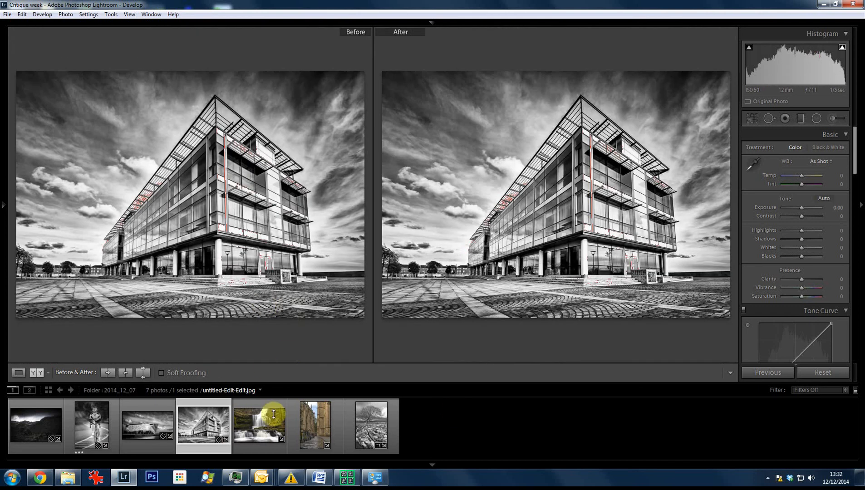
Go to the waterfall photo and set its exposure to +0.24 in the before/after comparison
left_click(256, 447)
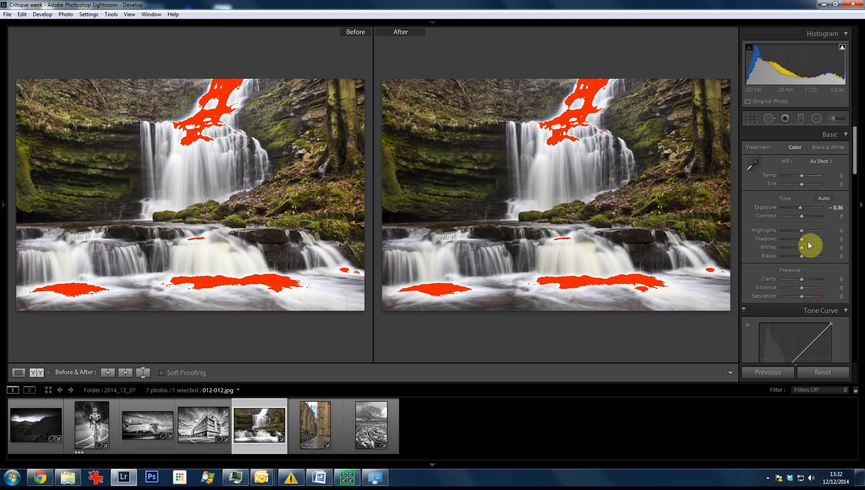
left_click_drag(800, 206, 802, 206)
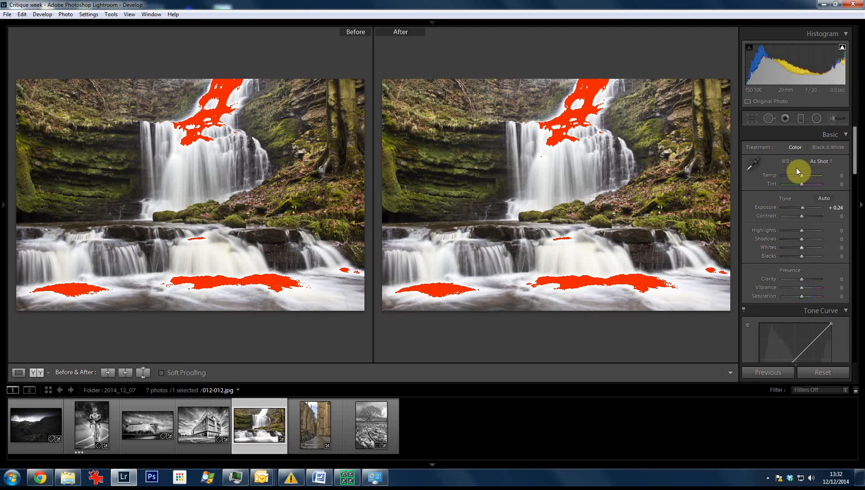
Go to the photo of the stone church with bicycles and compare its pinnacles and roof edges close up before and after
left_click(341, 433)
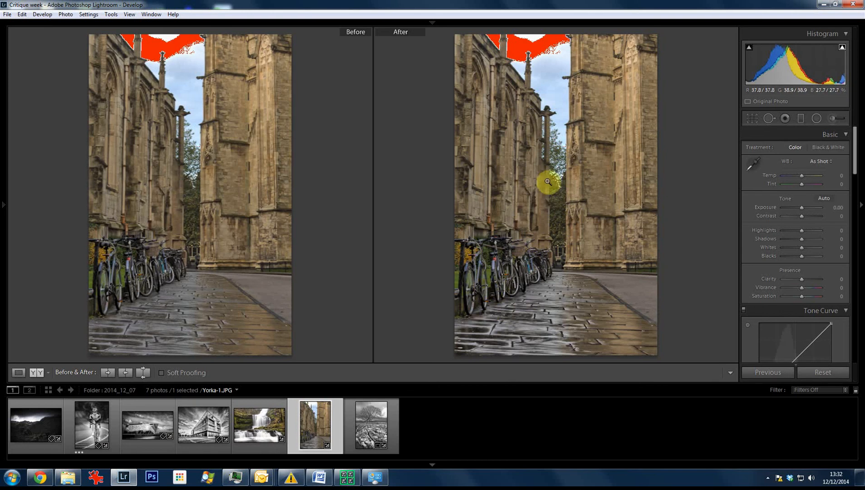
left_click(524, 85)
left_click_drag(574, 121, 562, 193)
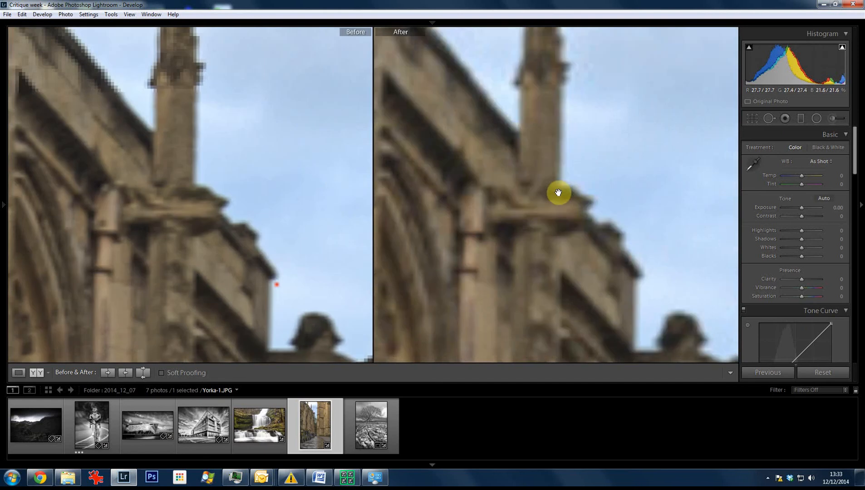
left_click(620, 152)
Go to the black-and-white lone tree photo and compare the foreground rocks and fissure close up, then the whole frame
left_click(394, 442)
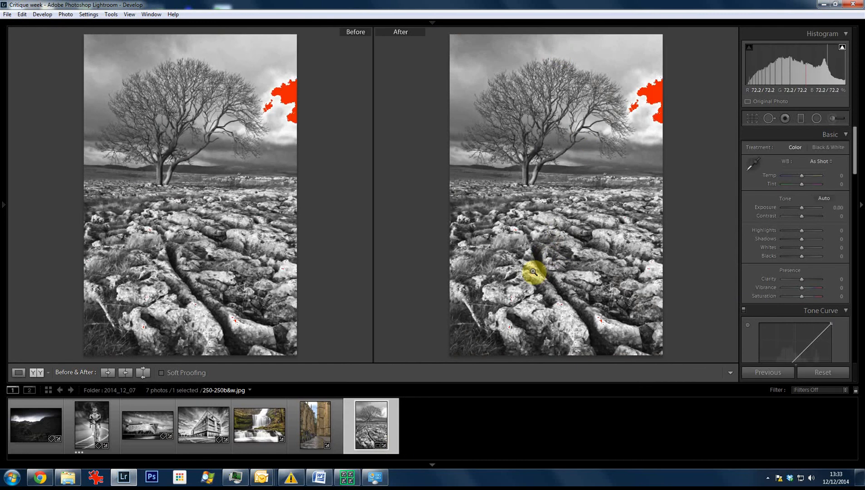
left_click(533, 271)
left_click_drag(531, 271, 530, 166)
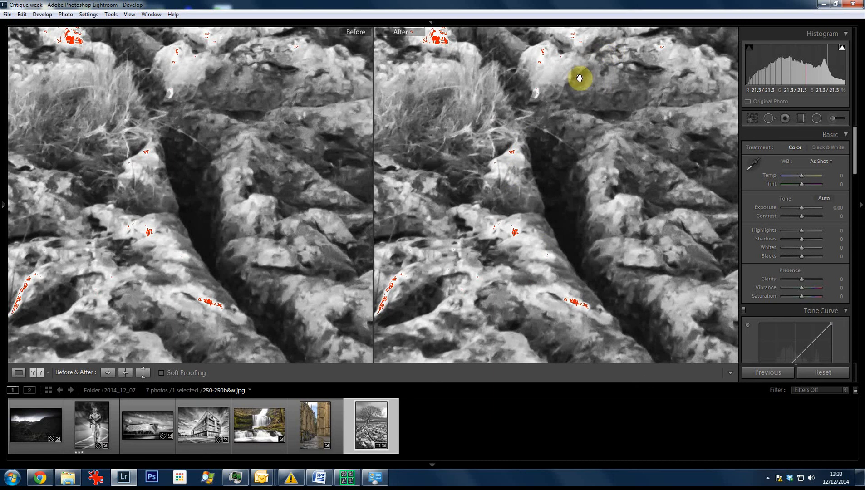
left_click(618, 82)
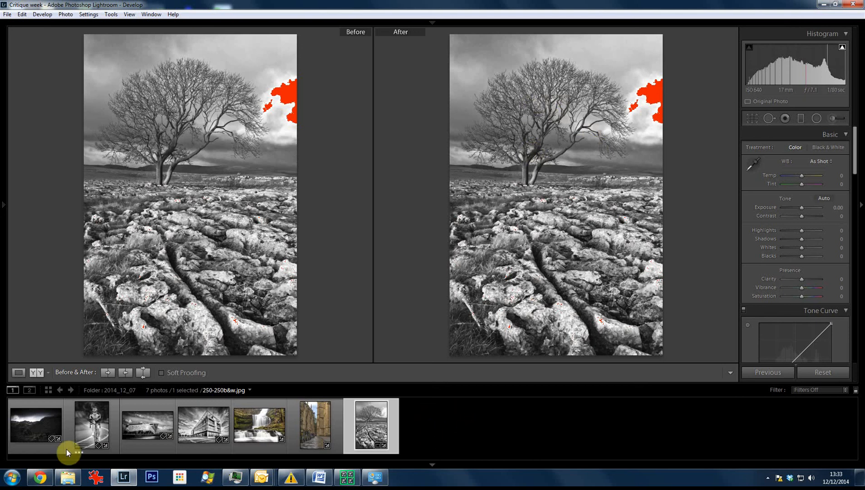
mouse_move(79, 477)
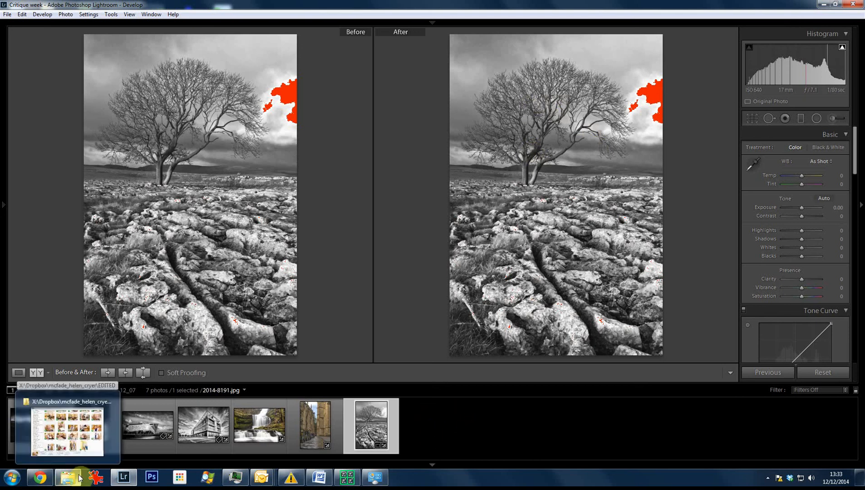